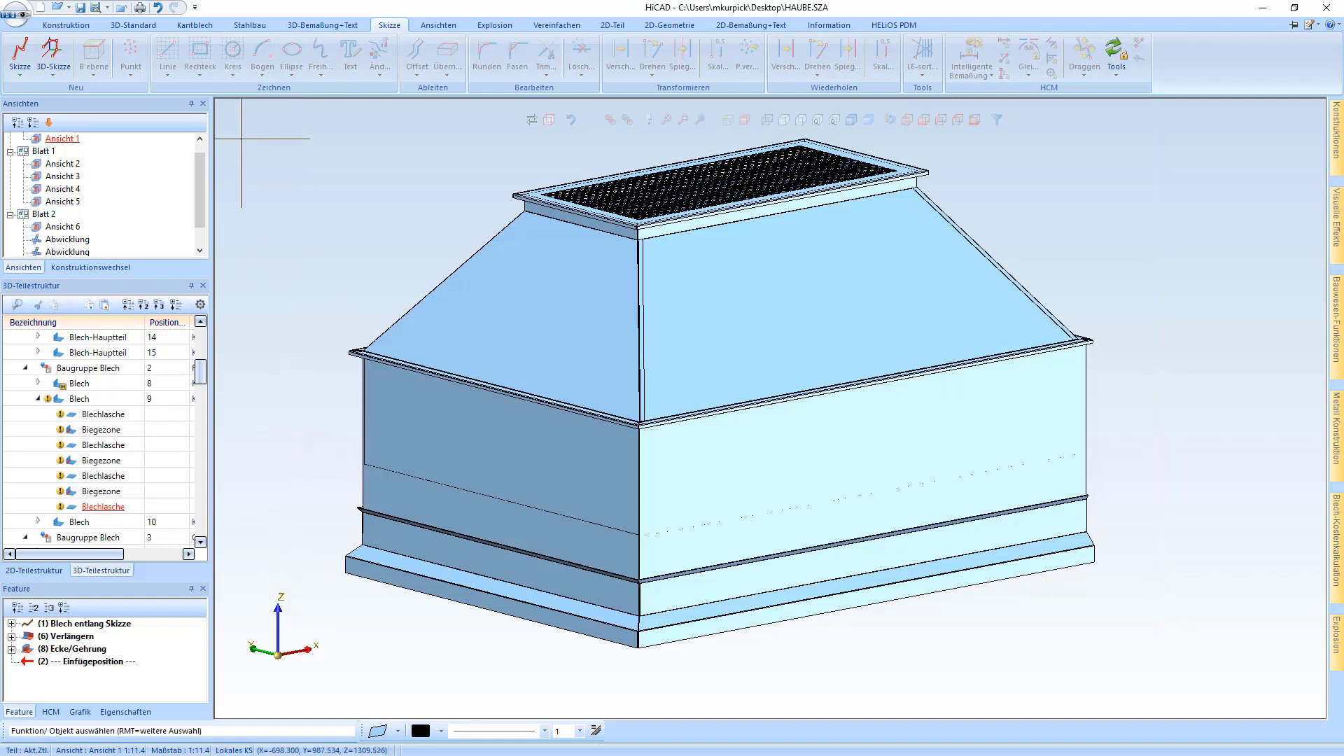
# Switch to the Kantblech ribbon tab to show the sheet-metal commands for HAUBE.SZA.
pyautogui.click(203, 27)
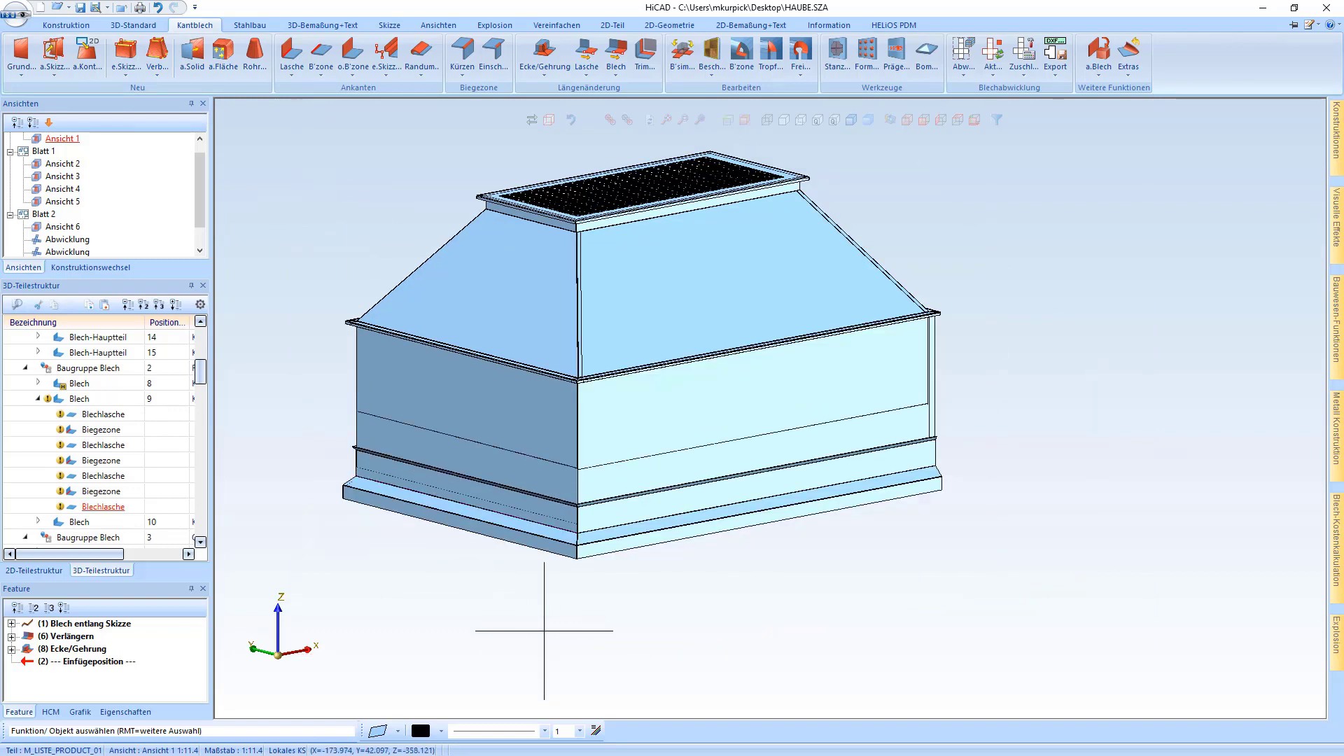
# Start a Laschen entlang Skizze flange at the bottom corner using Skizze in Ebene neu erzeugen.
pyautogui.scroll(3, 546, 616)
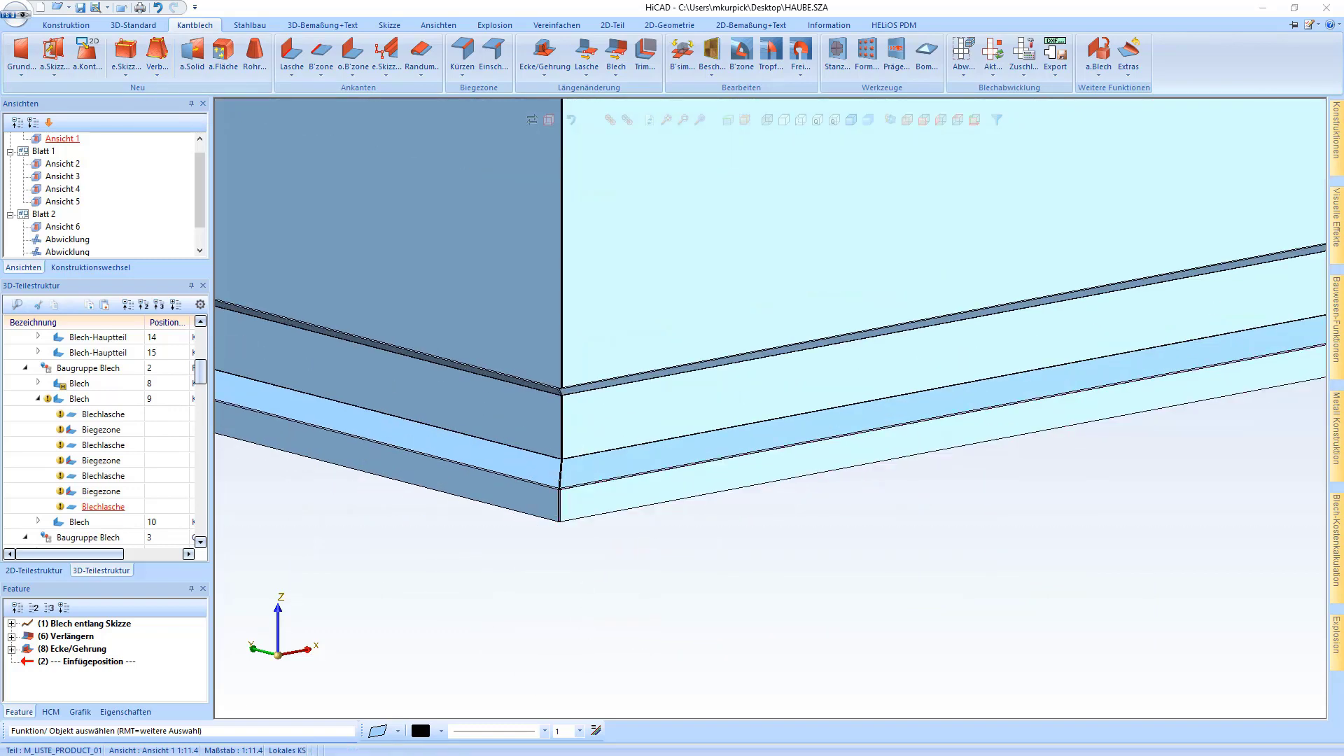
pyautogui.rightClick(584, 504)
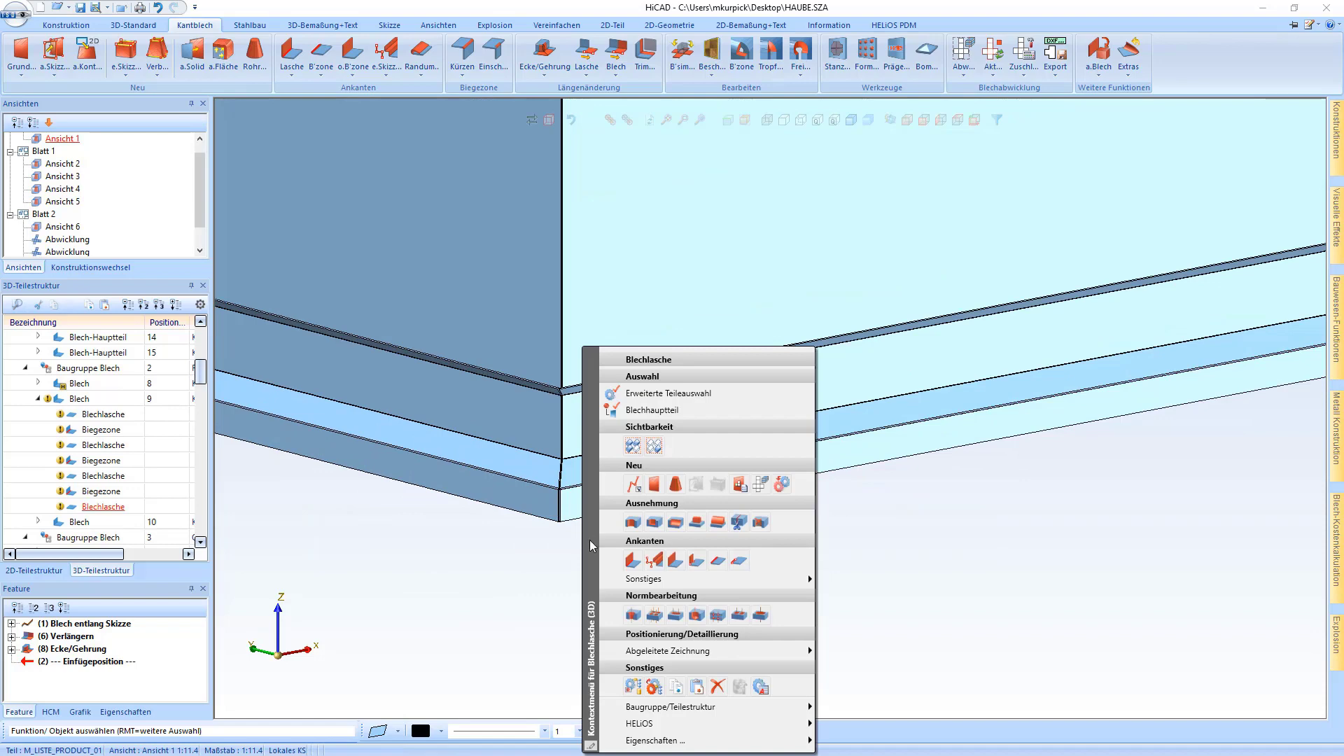
pyautogui.click(654, 560)
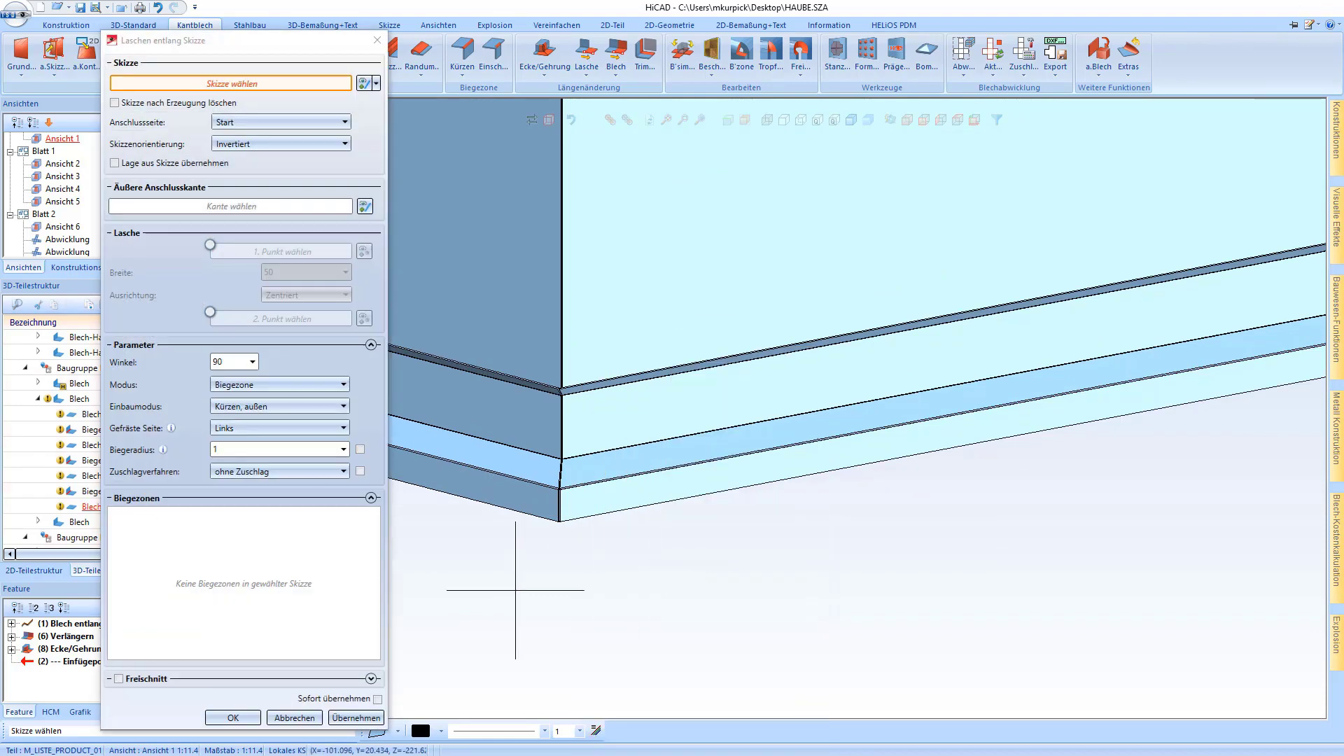
pyautogui.click(376, 84)
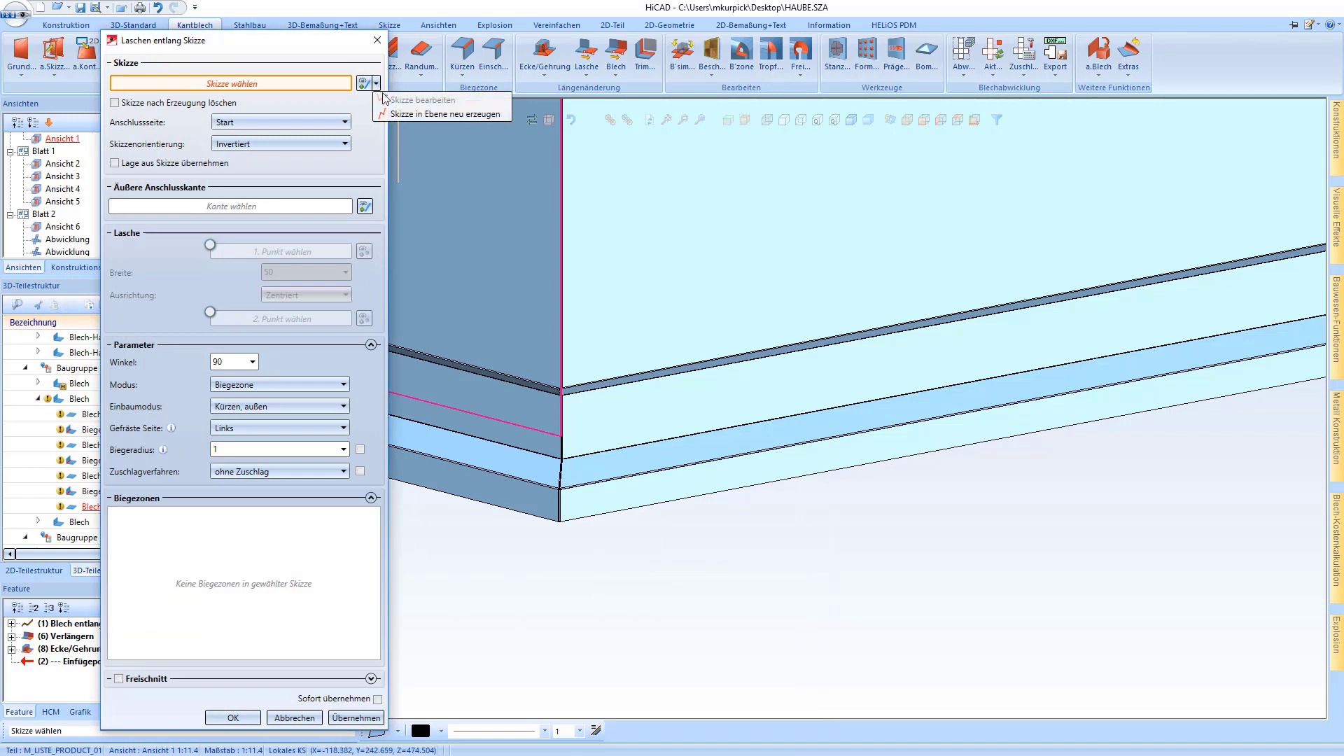
pyautogui.click(396, 115)
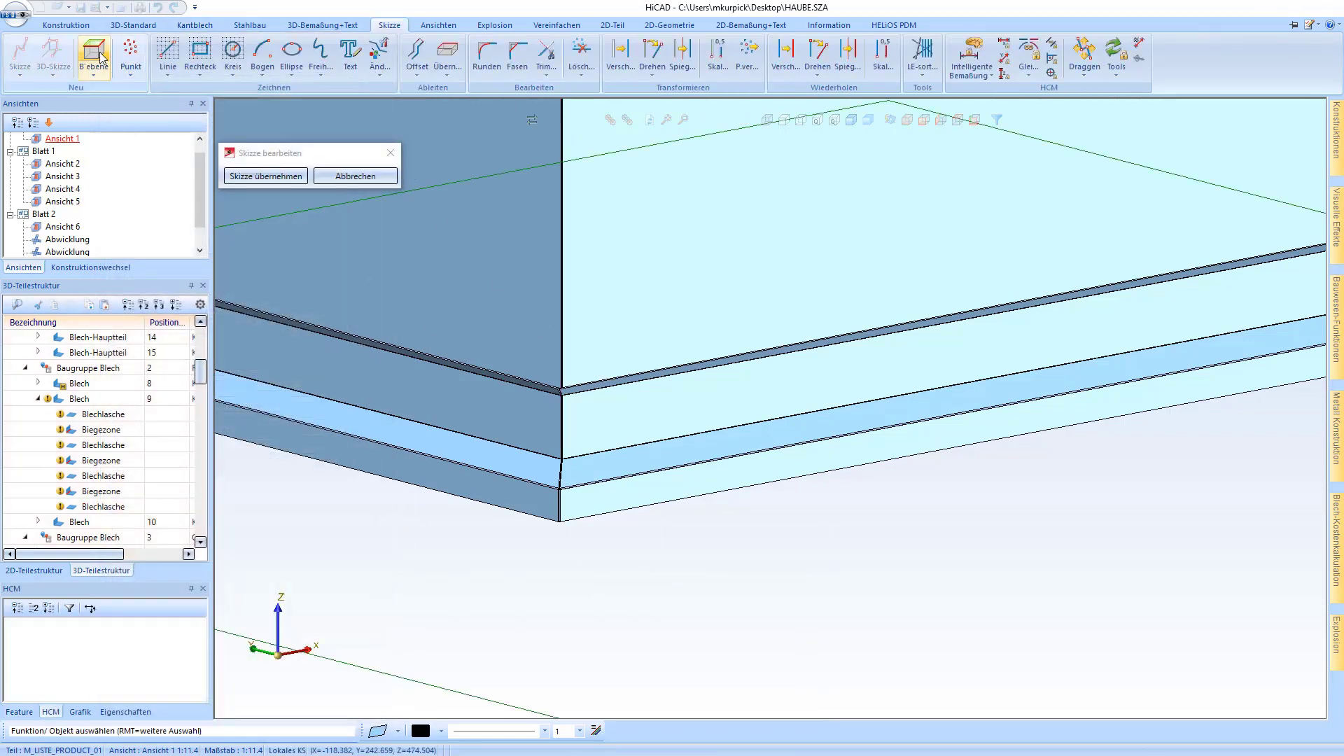
# Place the sketch plane at the hood's bottom corner and switch to front view.
pyautogui.click(101, 58)
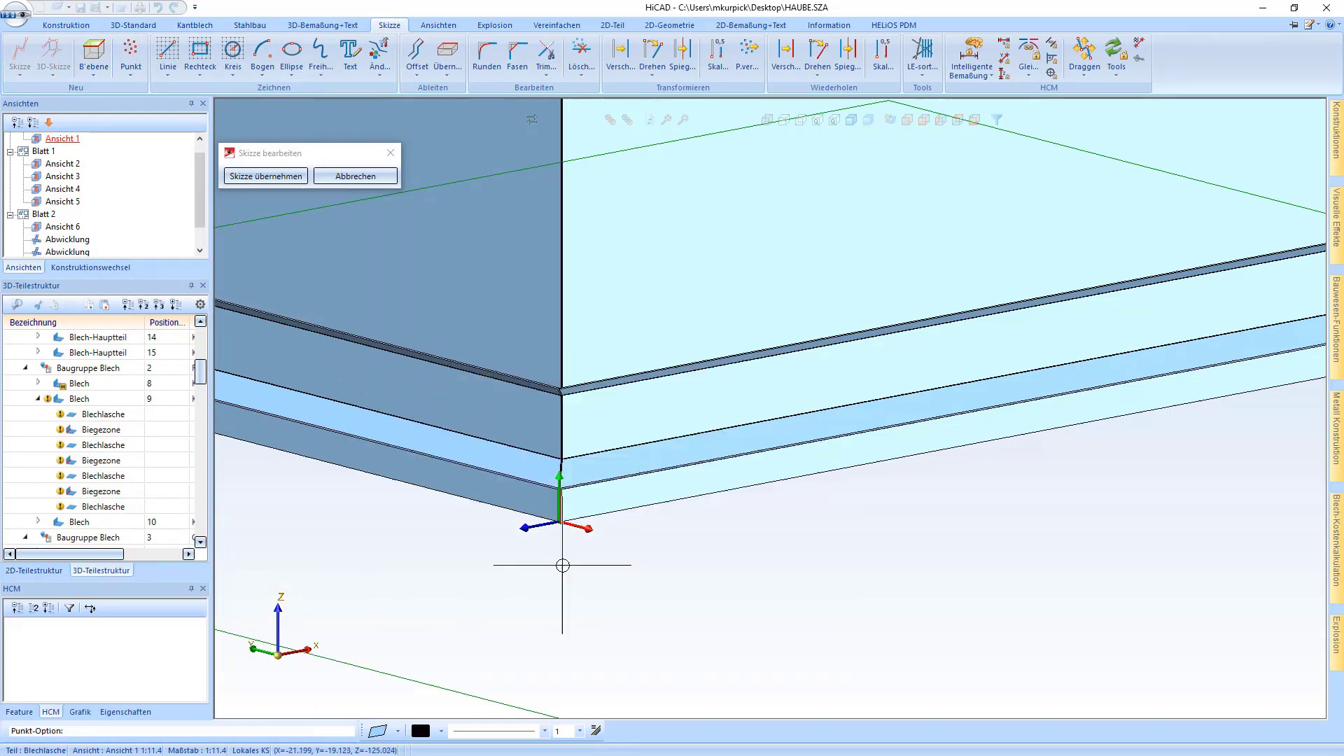
pyautogui.click(560, 563)
pyautogui.click(973, 120)
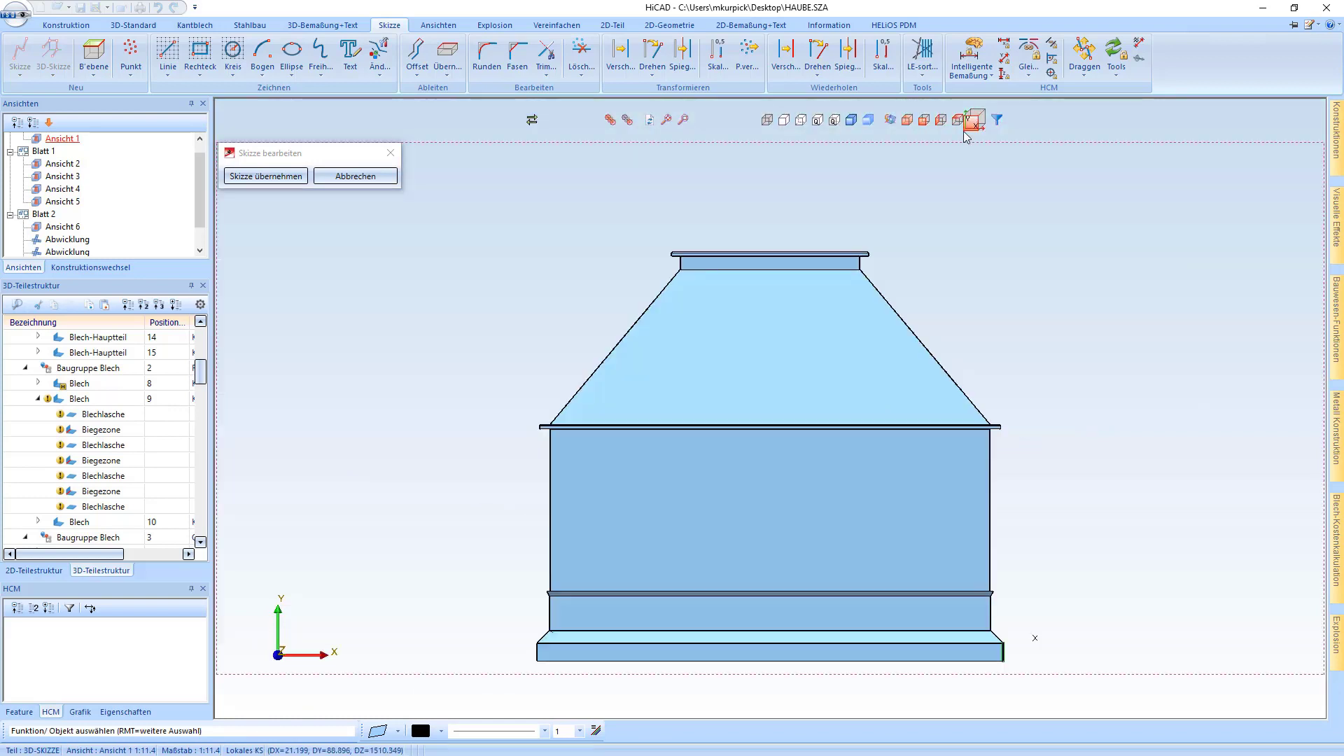
# Draw the profile from the origin (50 horizontal, 20 rise, 20 angled) and accept the sketch.
pyautogui.click(167, 56)
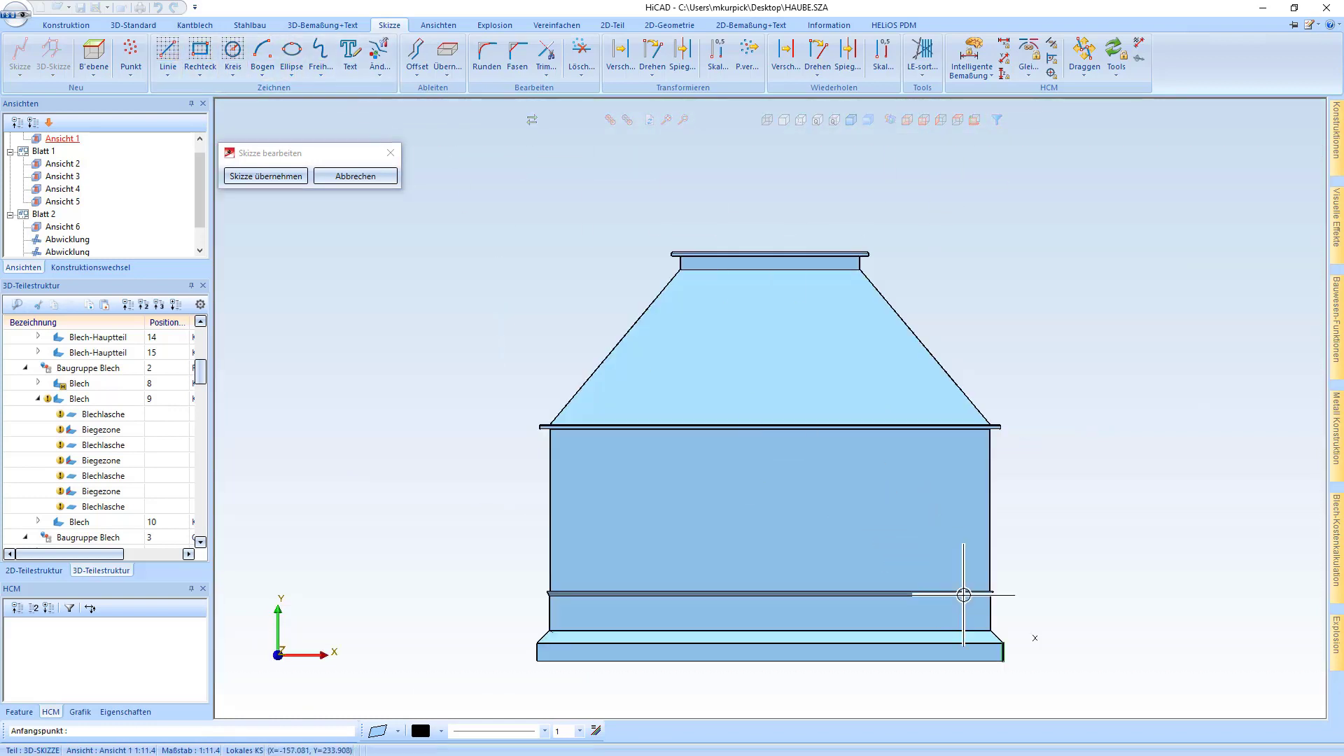
pyautogui.scroll(2, 1045, 683)
pyautogui.scroll(3, 1029, 676)
pyautogui.scroll(3, 712, 487)
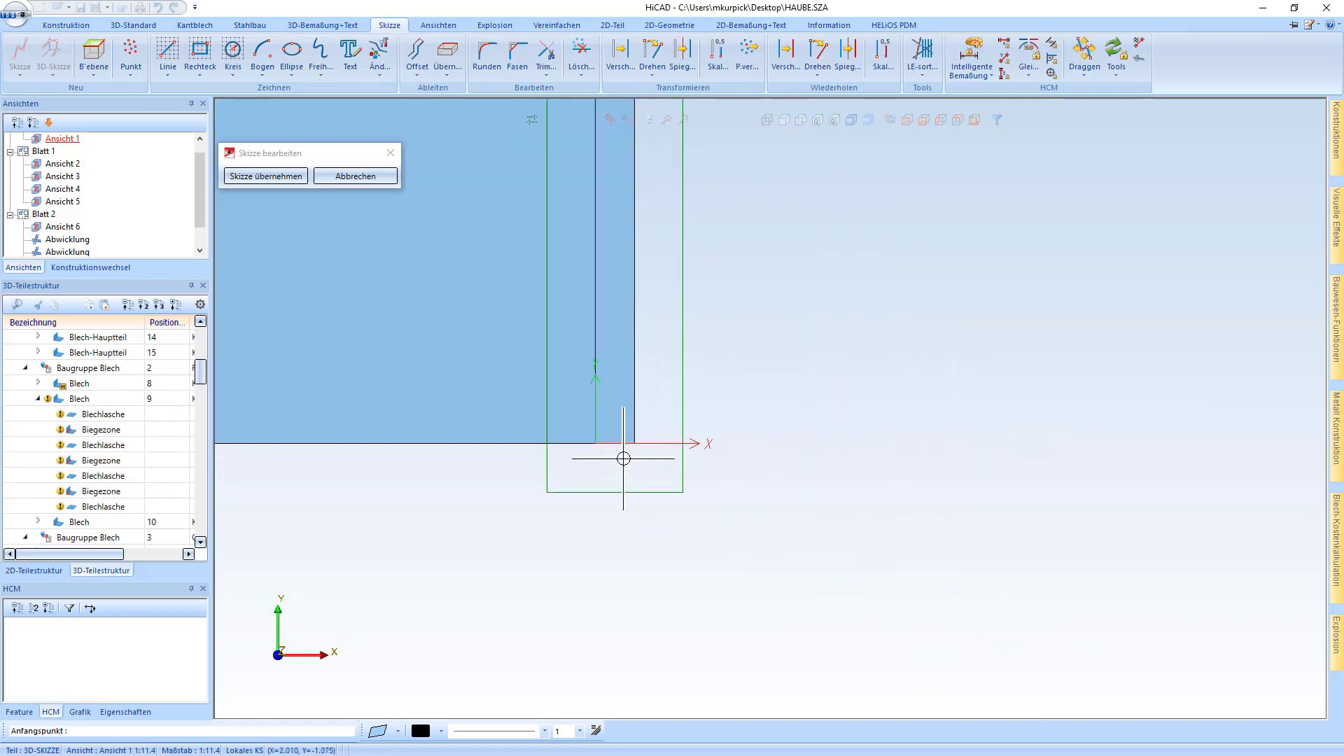
pyautogui.click(596, 443)
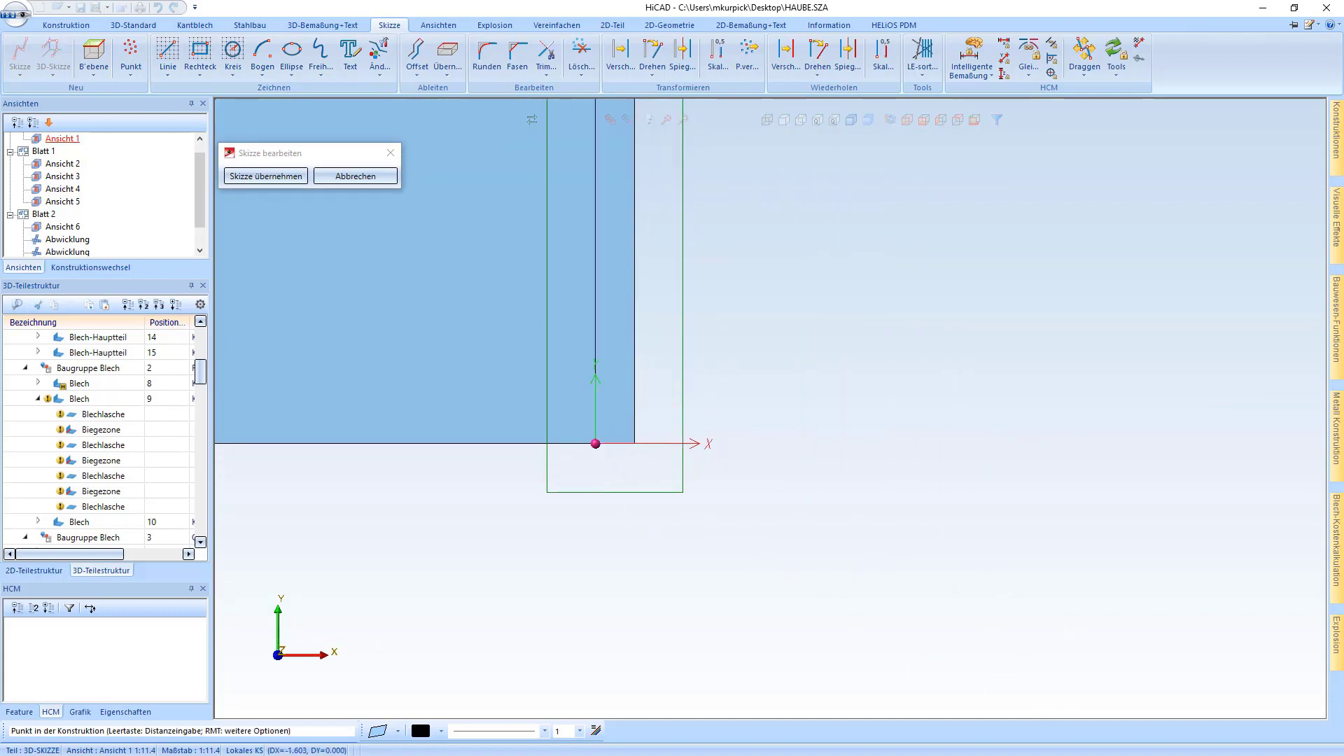
pyautogui.scroll(-2, 591, 462)
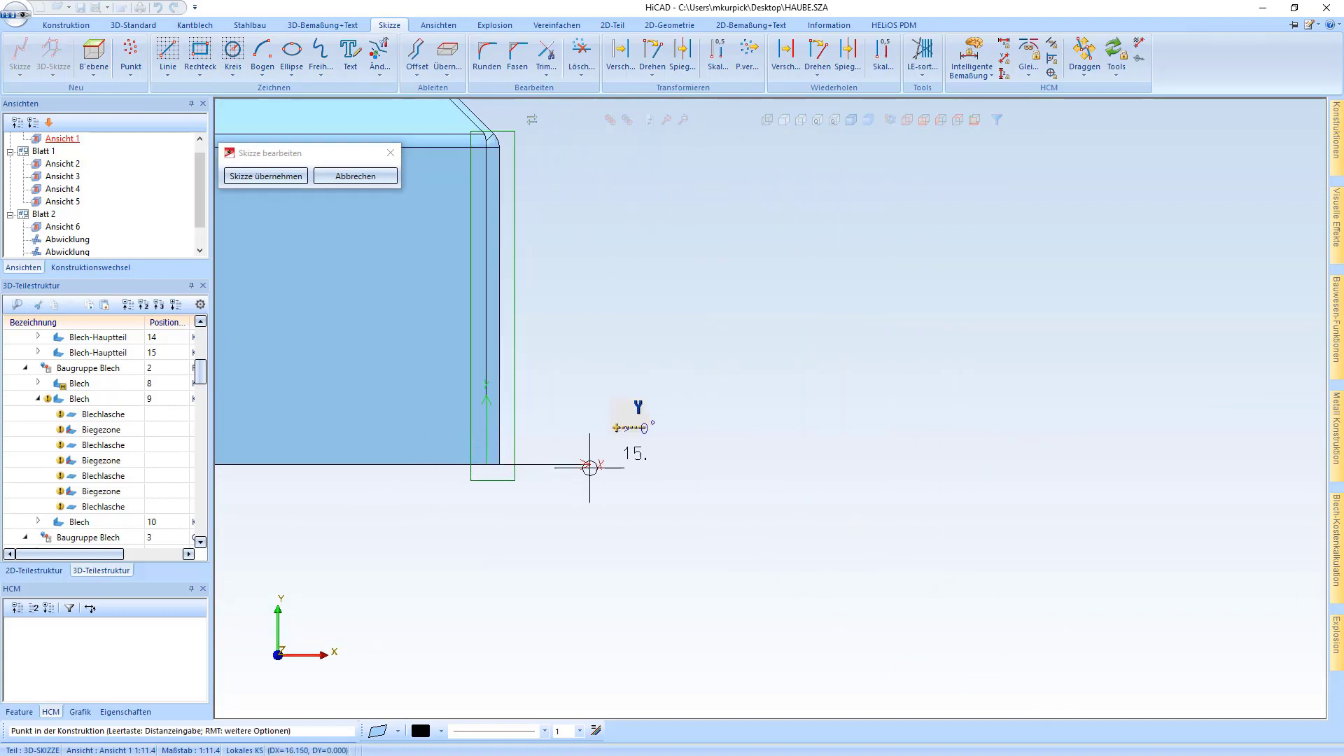
pyautogui.click(805, 464)
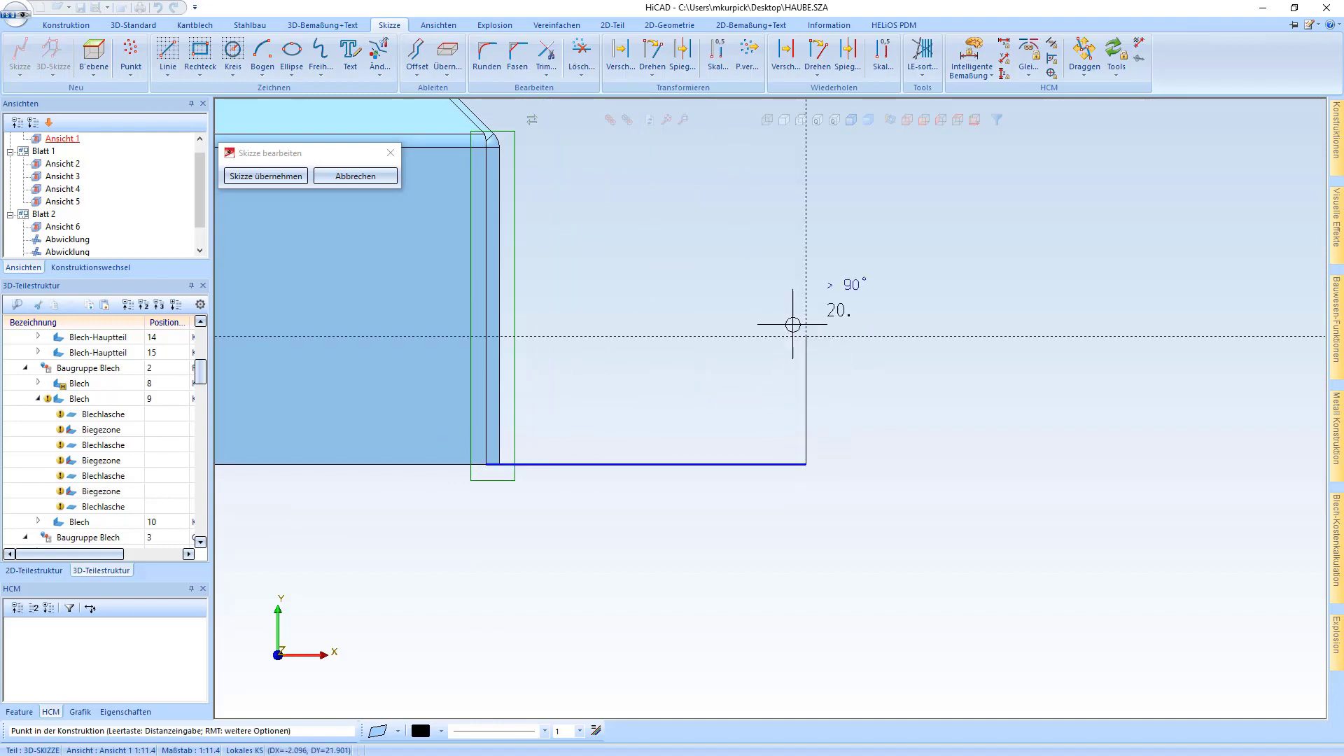
pyautogui.click(806, 241)
pyautogui.scroll(-2, 711, 434)
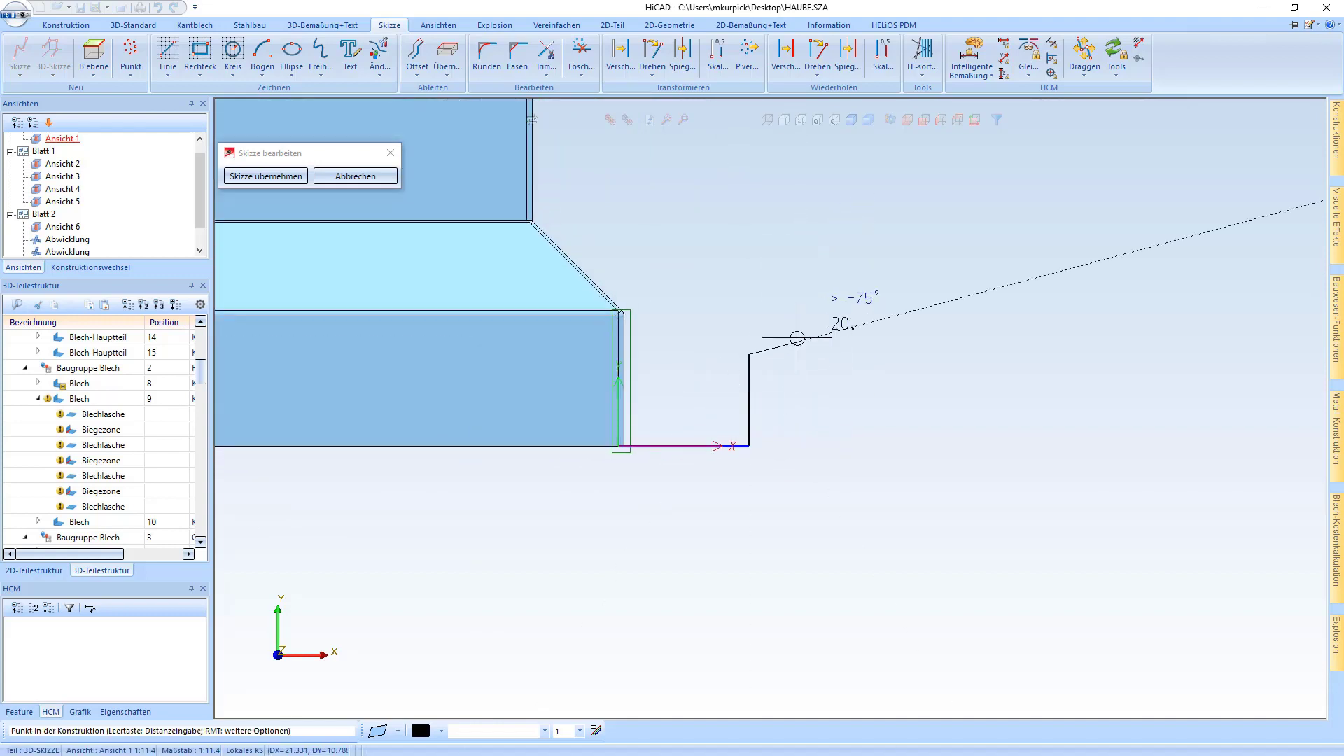
pyautogui.click(860, 290)
pyautogui.press('Escape')
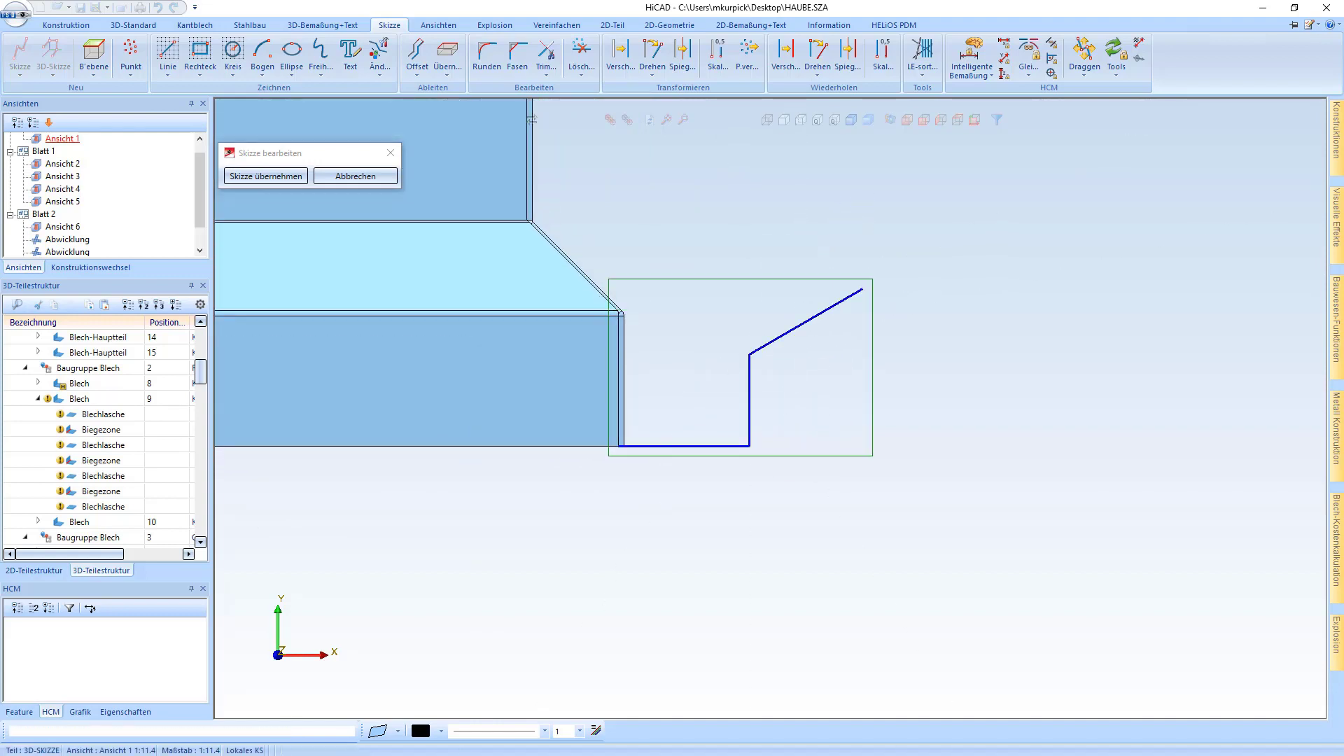
pyautogui.click(266, 177)
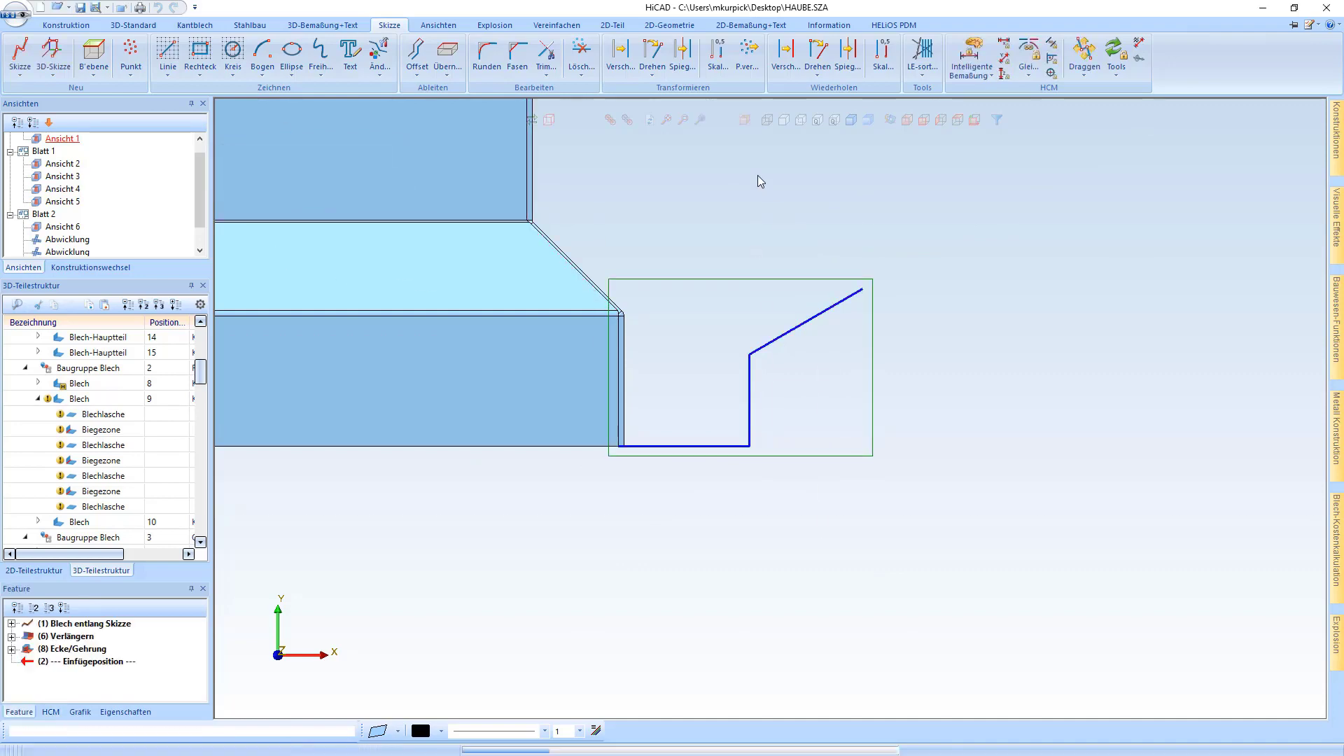
# Pick the hood's lower edge as attachment edge and create the flange along the sketch.
pyautogui.click(532, 120)
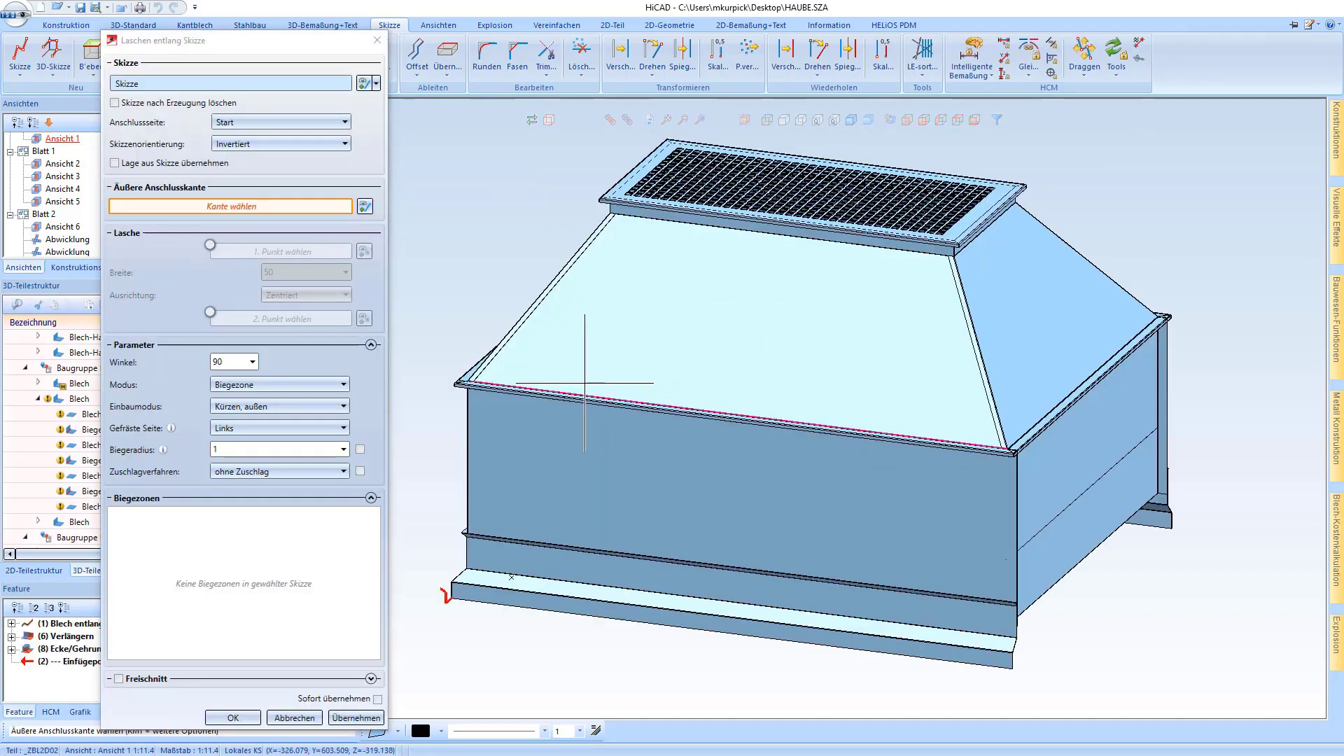
pyautogui.scroll(5, 463, 600)
pyautogui.scroll(2, 462, 600)
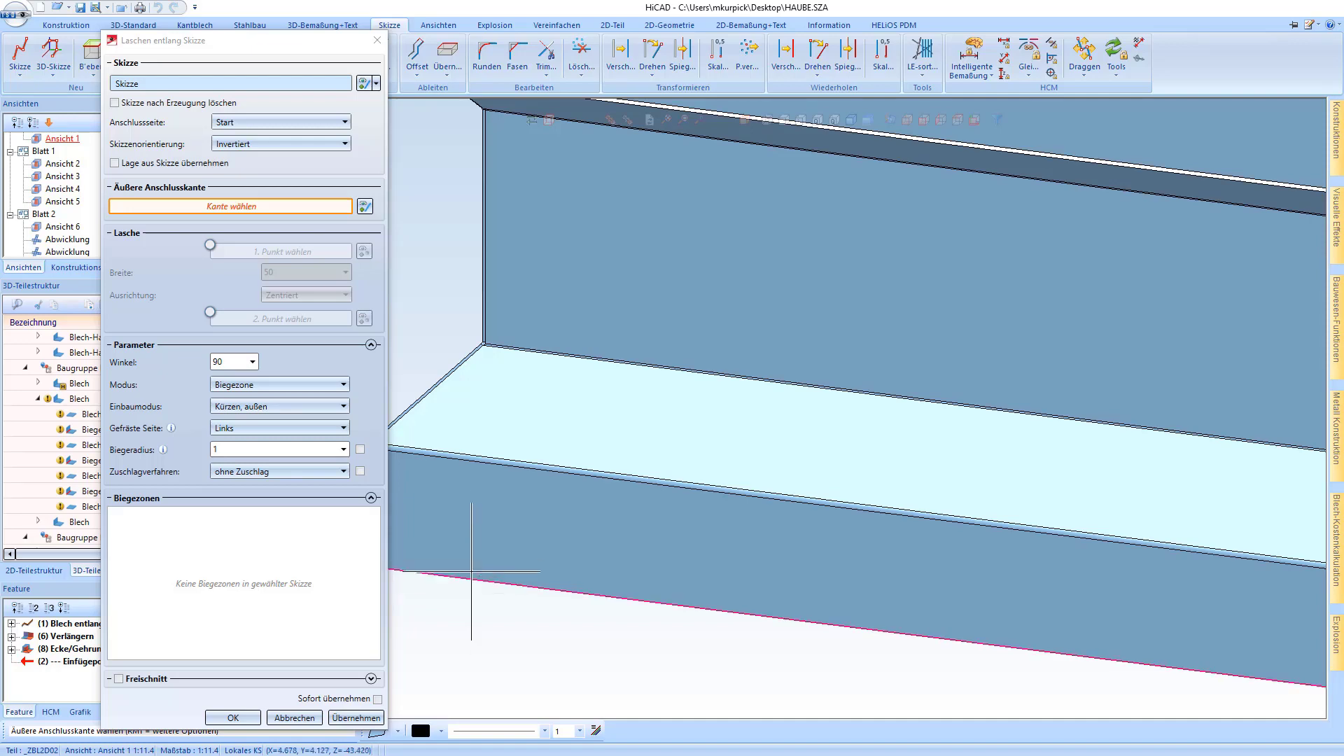
pyautogui.scroll(2, 457, 574)
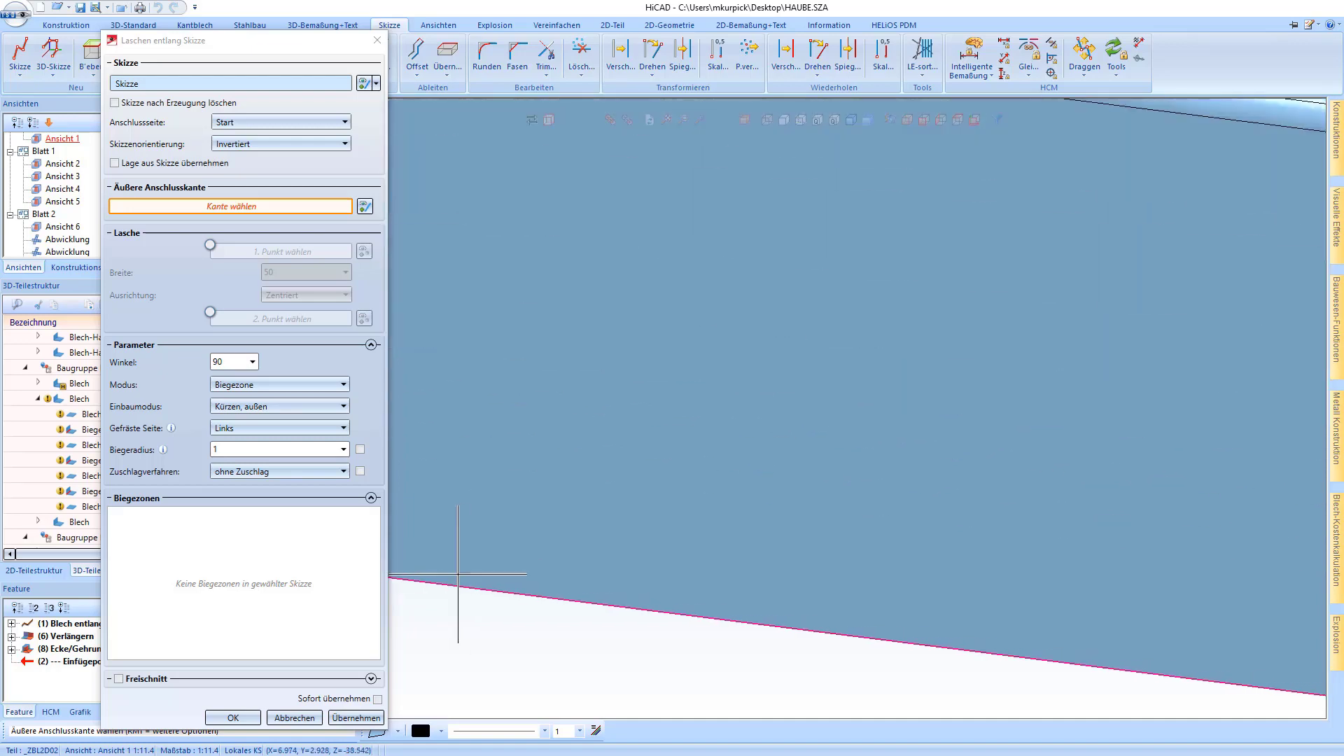
pyautogui.click(468, 579)
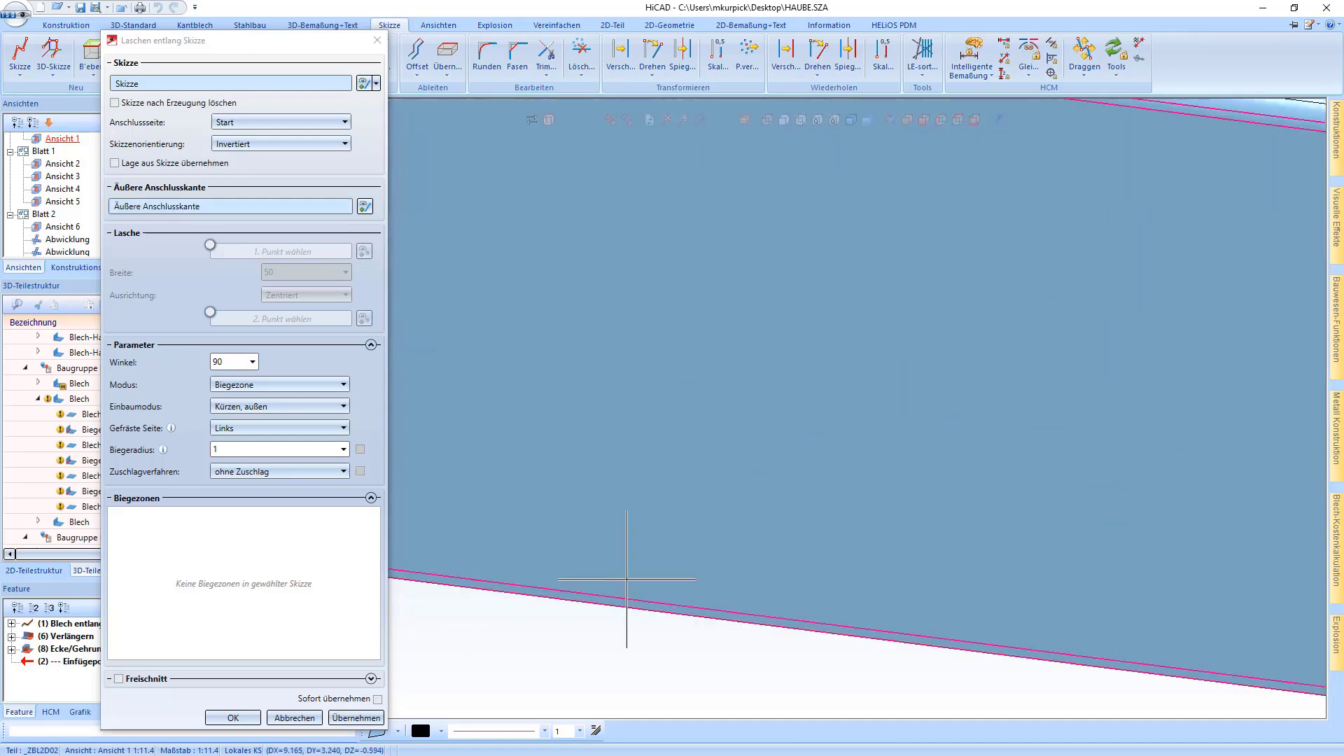
pyautogui.scroll(-3, 603, 512)
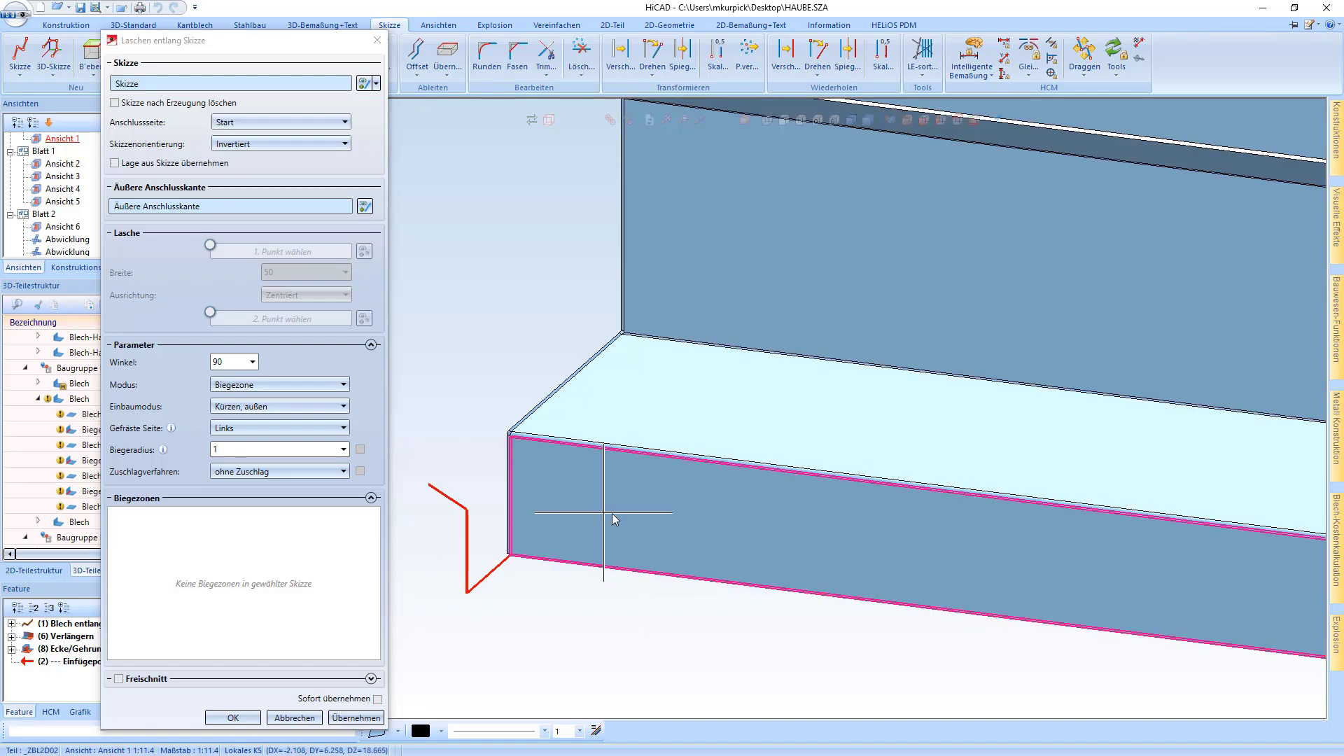
pyautogui.moveTo(613, 518)
pyautogui.mouseDown(button='middle')
pyautogui.moveTo(871, 481)
pyautogui.moveTo(616, 602)
pyautogui.mouseUp(button='middle')
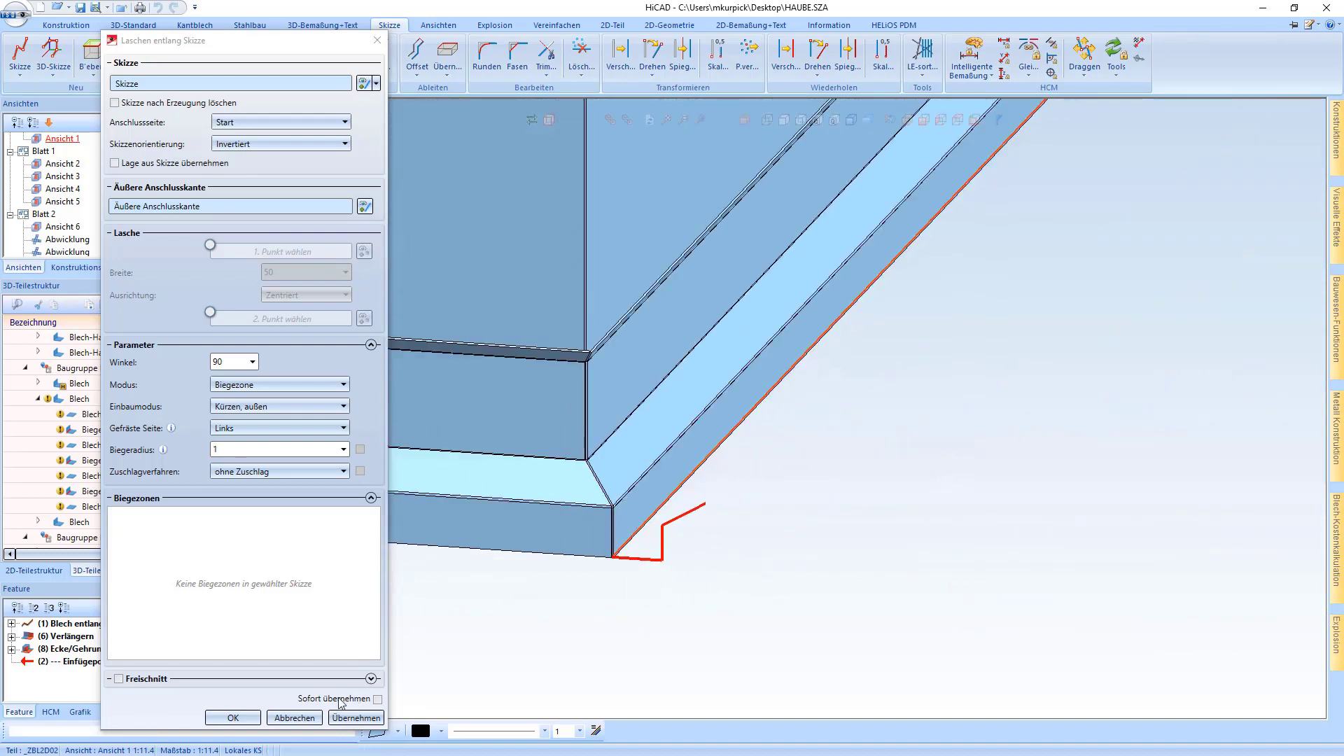
pyautogui.click(252, 719)
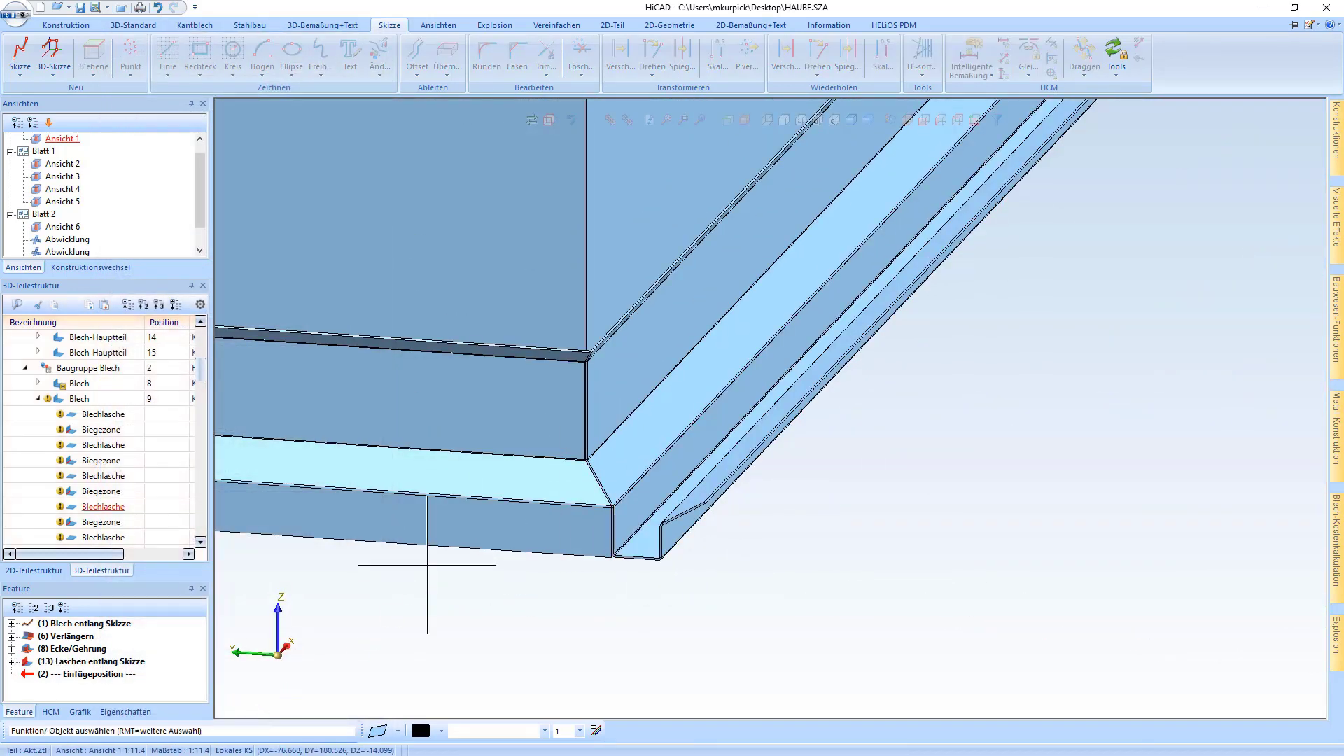
# Orbit and zoom in to inspect the new flange corner.
pyautogui.scroll(-2, 427, 565)
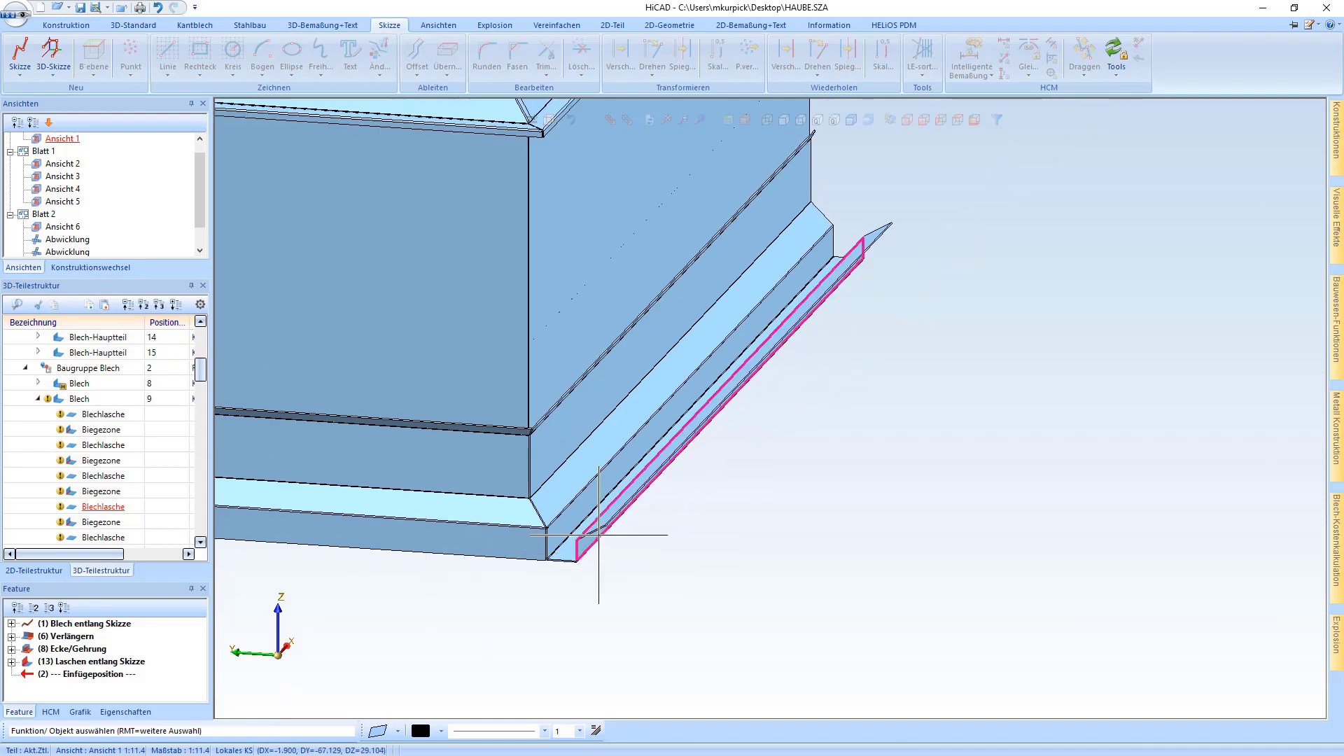
pyautogui.scroll(2, 598, 536)
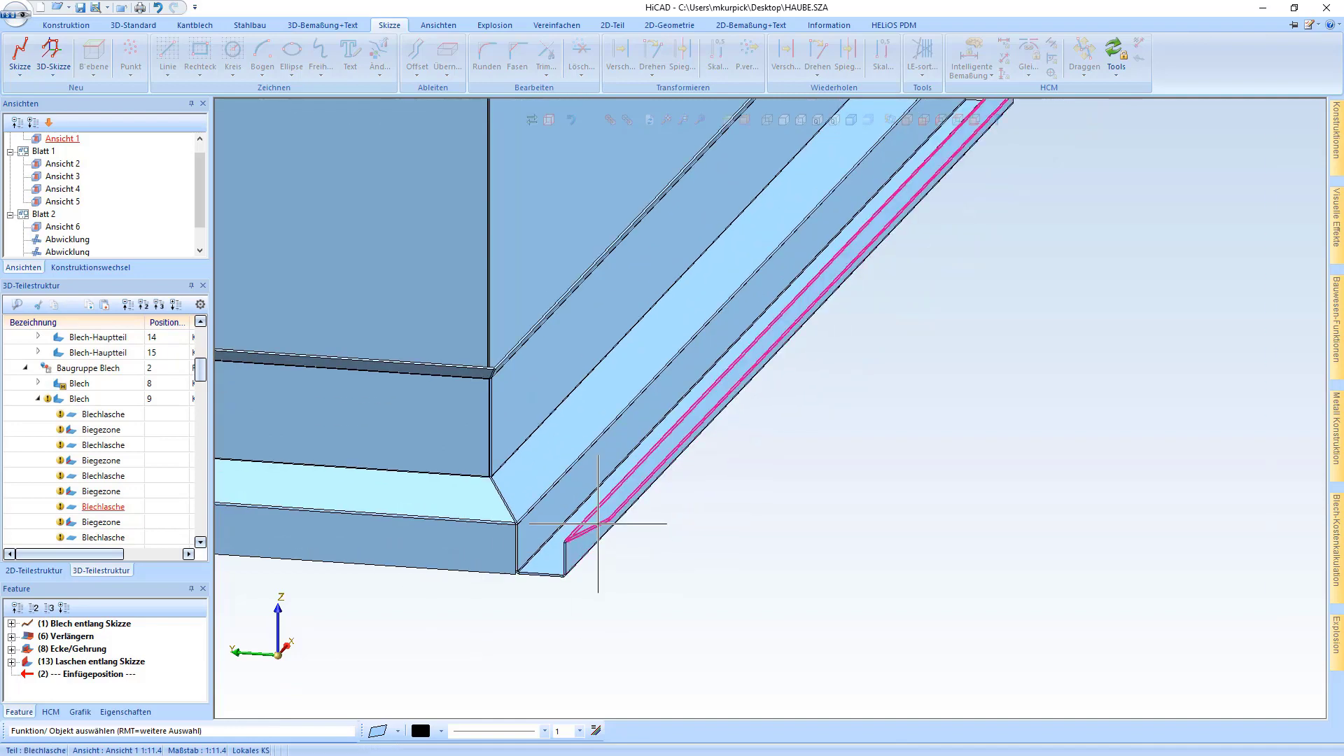
pyautogui.moveTo(599, 523)
pyautogui.mouseDown(button='middle')
pyautogui.moveTo(504, 549)
pyautogui.moveTo(409, 548)
pyautogui.mouseUp(button='middle')
pyautogui.scroll(1, 448, 553)
pyautogui.scroll(1, 490, 560)
pyautogui.scroll(1, 577, 538)
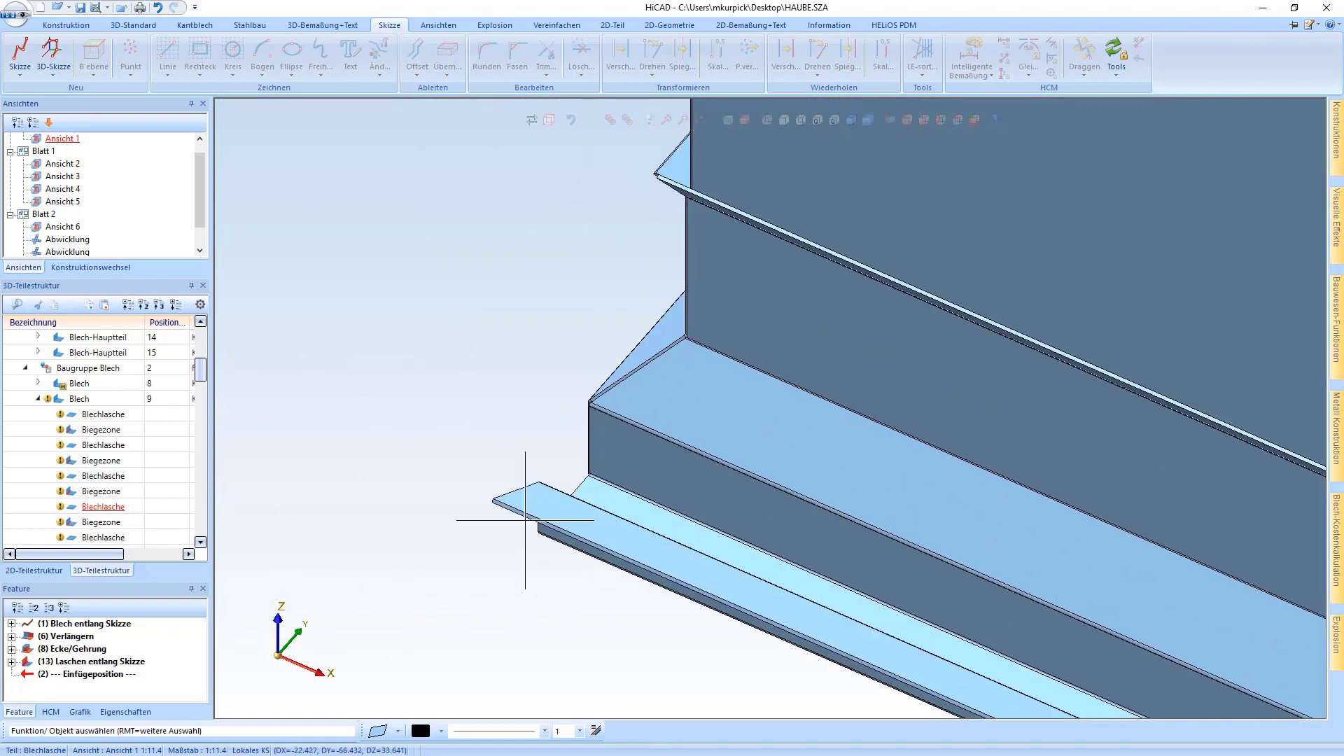
pyautogui.scroll(-1, 420, 489)
# Start Lasche ankanten and set the first point at R -200 0 from the flange corner.
pyautogui.rightClick(475, 500)
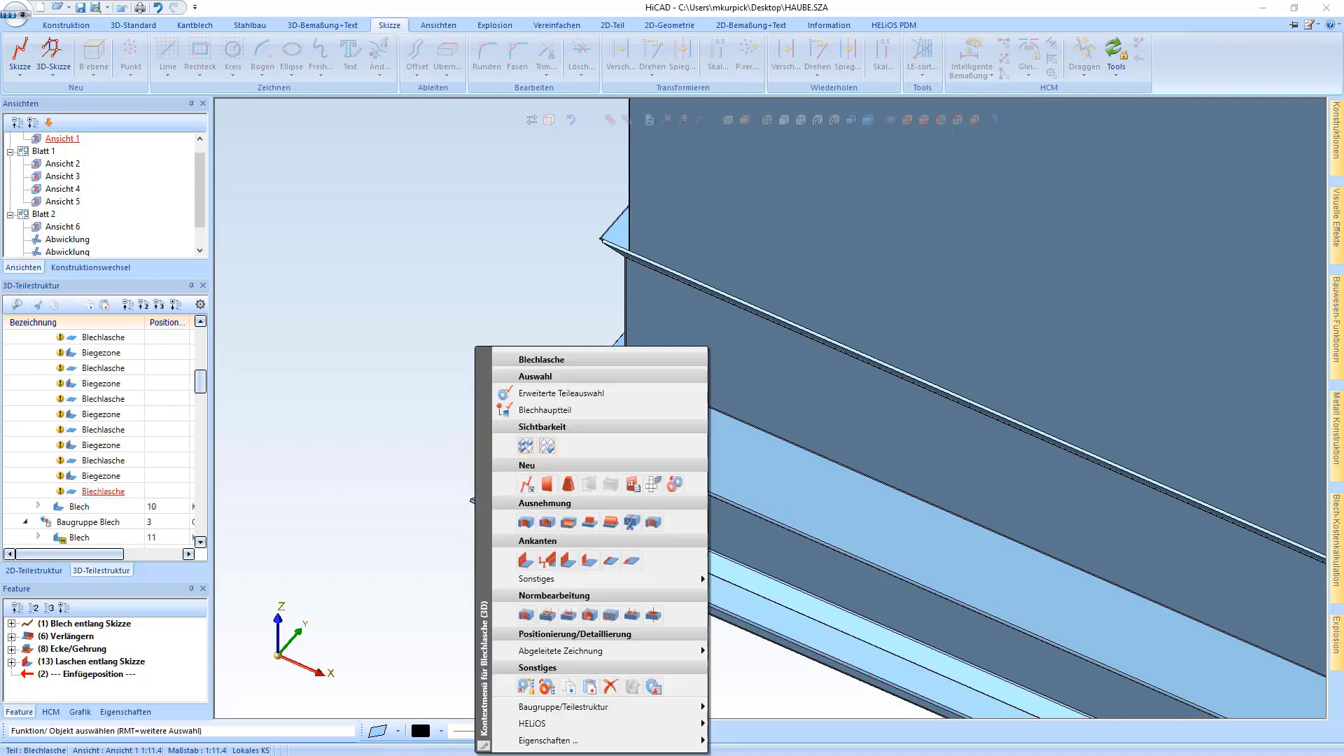
pyautogui.click(526, 560)
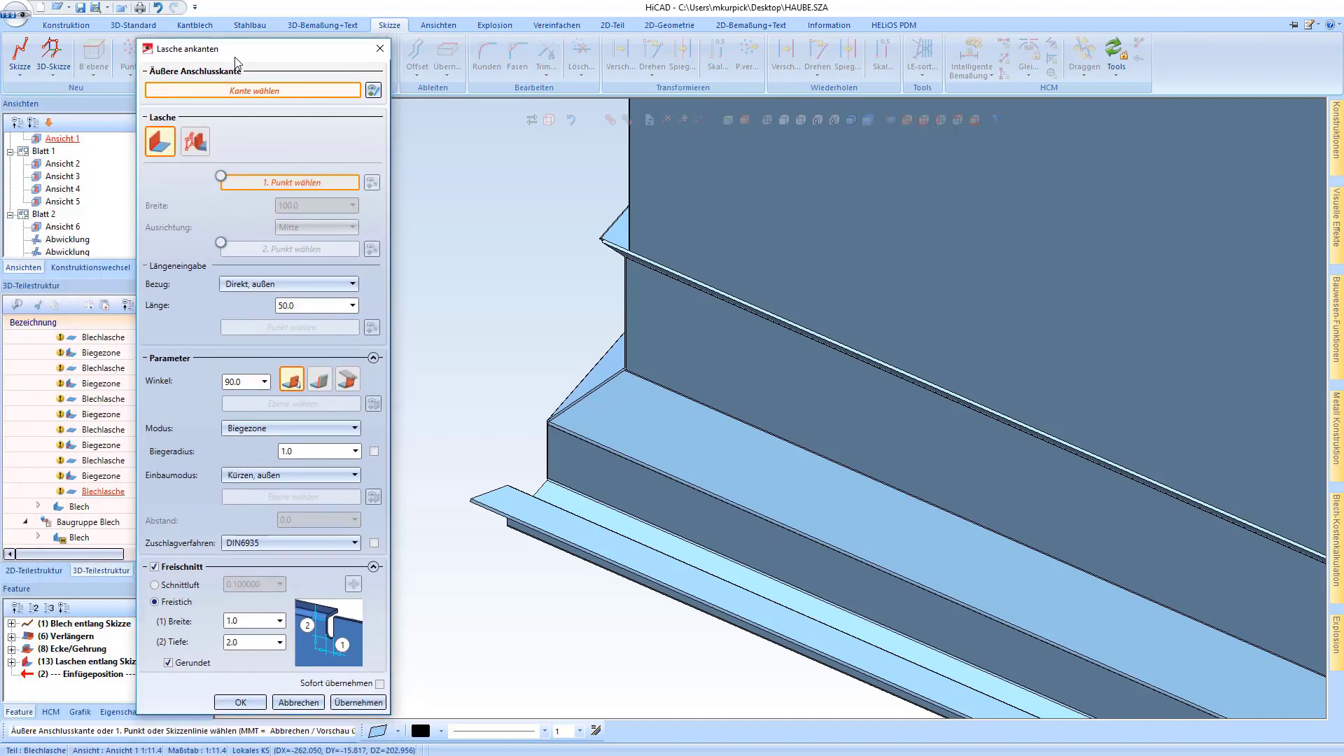
pyautogui.middleClick(470, 425)
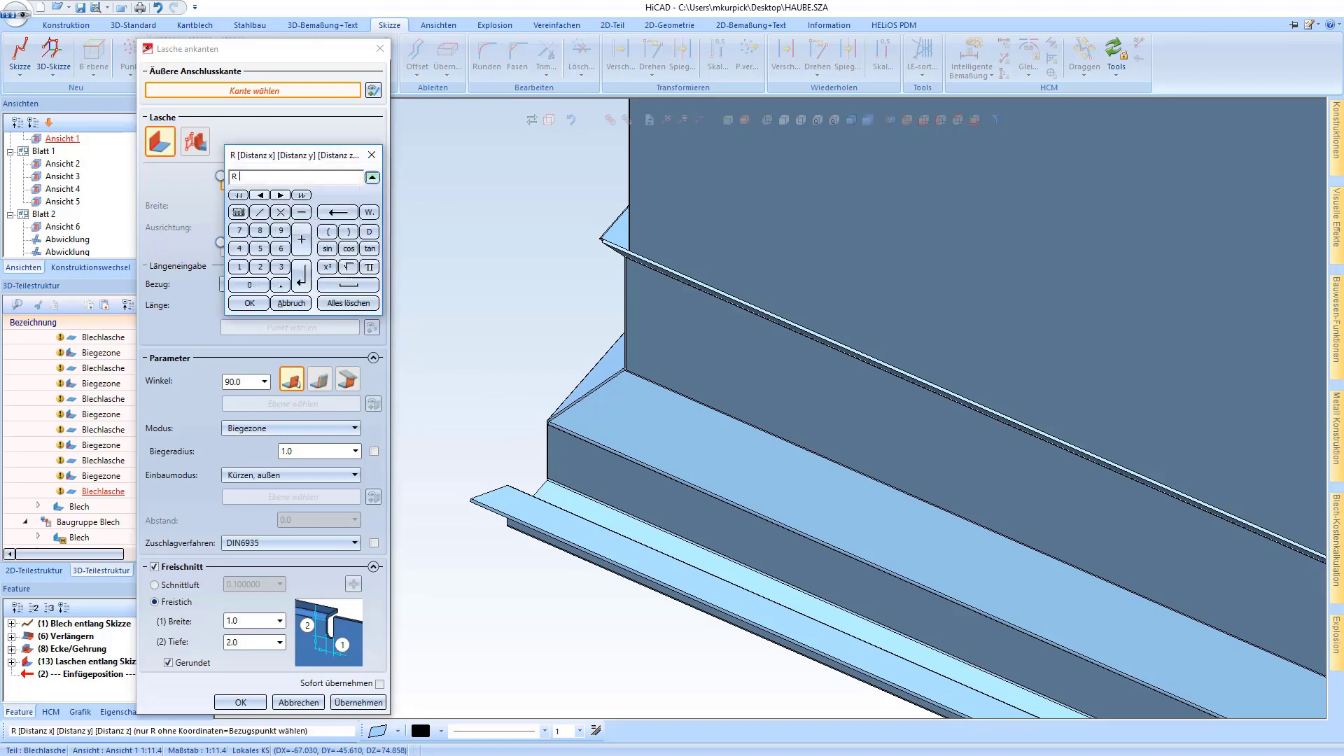
pyautogui.press('r')
pyautogui.scroll(2, 450, 505)
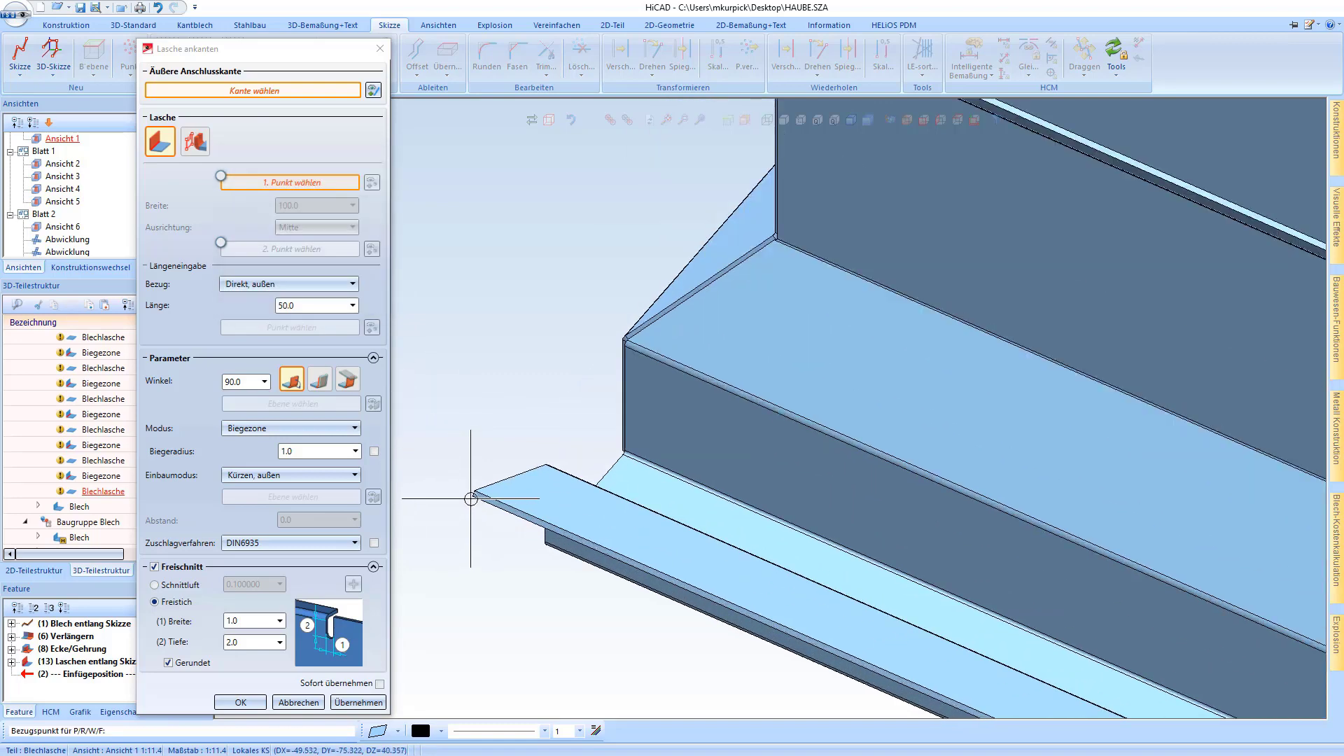
pyautogui.click(478, 490)
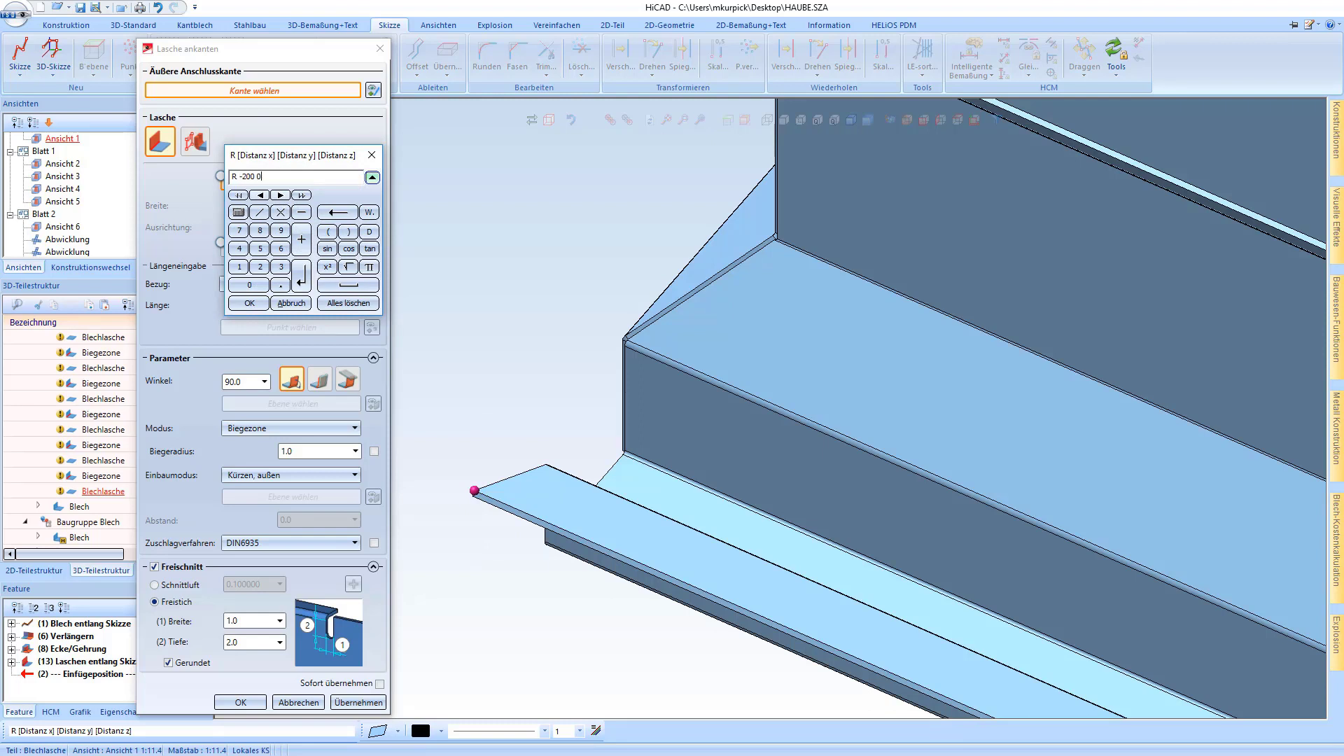
pyautogui.press('Return')
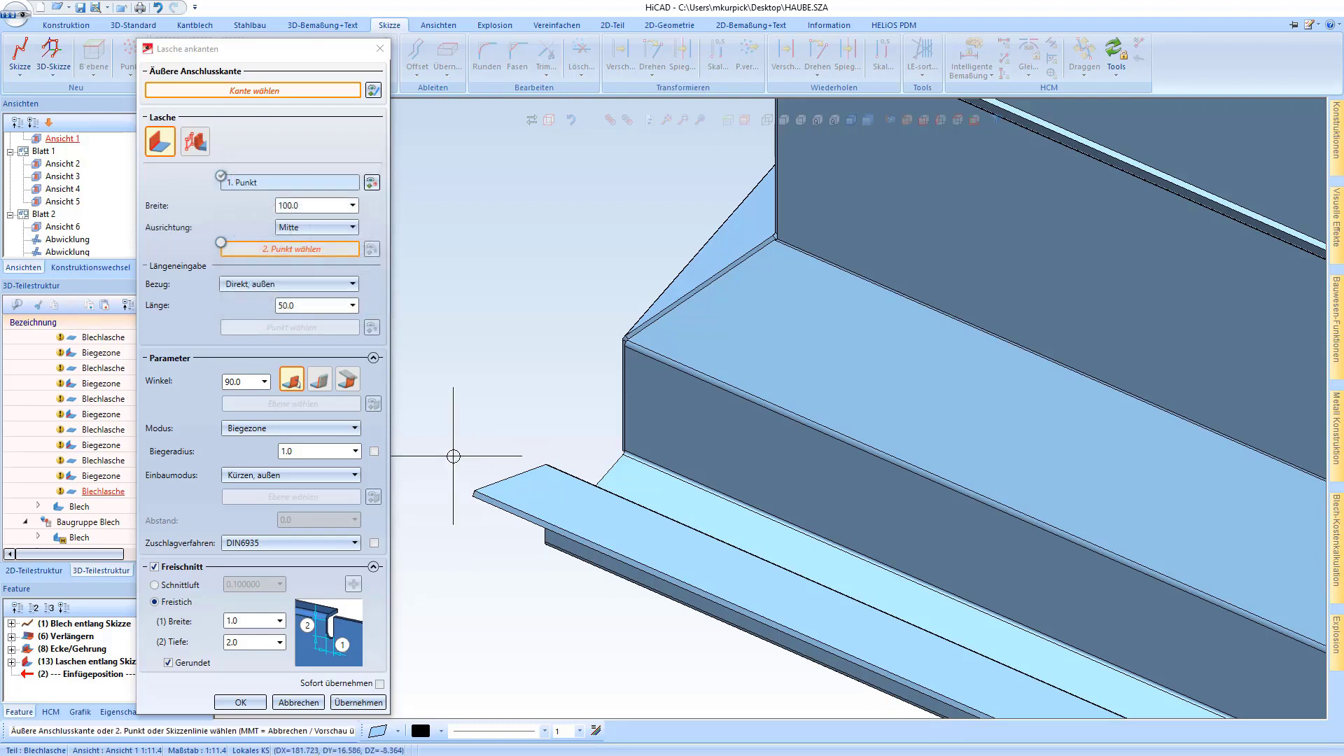
# Set the second point at R 200 0 beyond the other corner.
pyautogui.scroll(2, 452, 456)
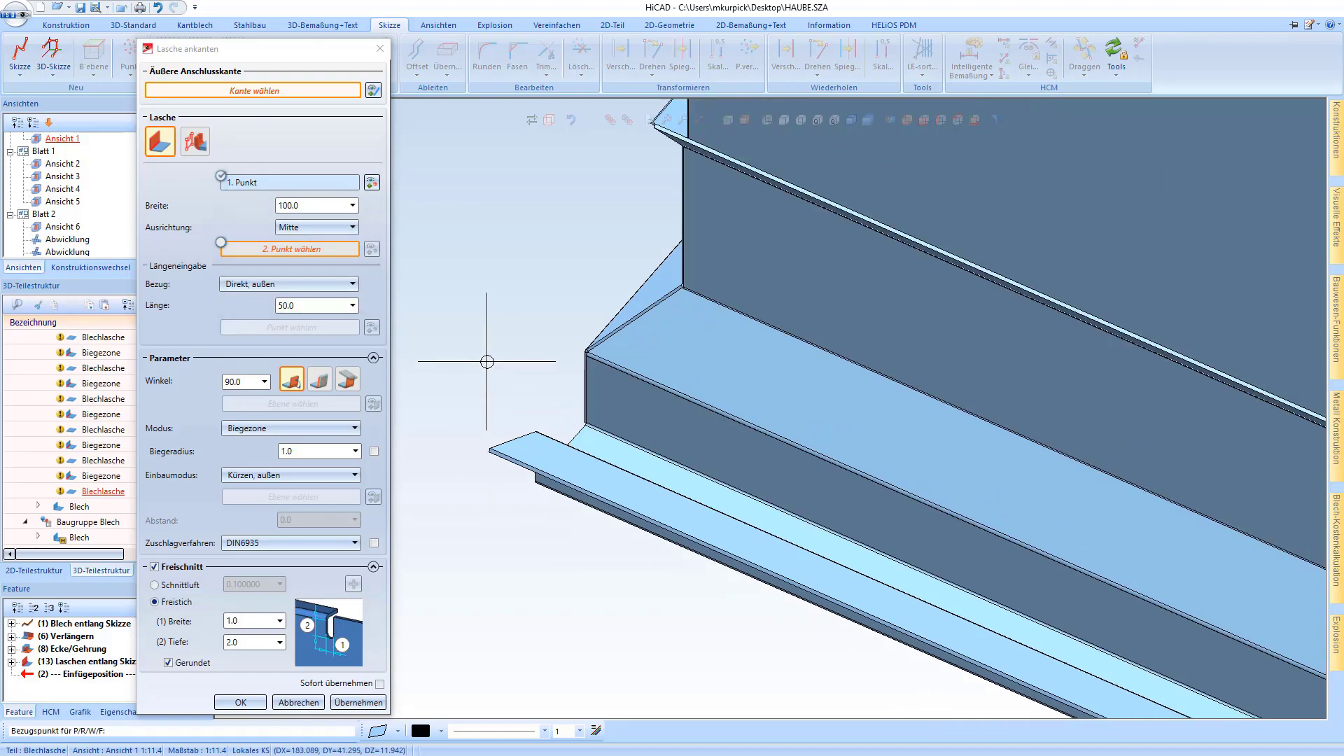
pyautogui.scroll(-3, 448, 456)
pyautogui.scroll(2, 786, 585)
pyautogui.scroll(2, 861, 615)
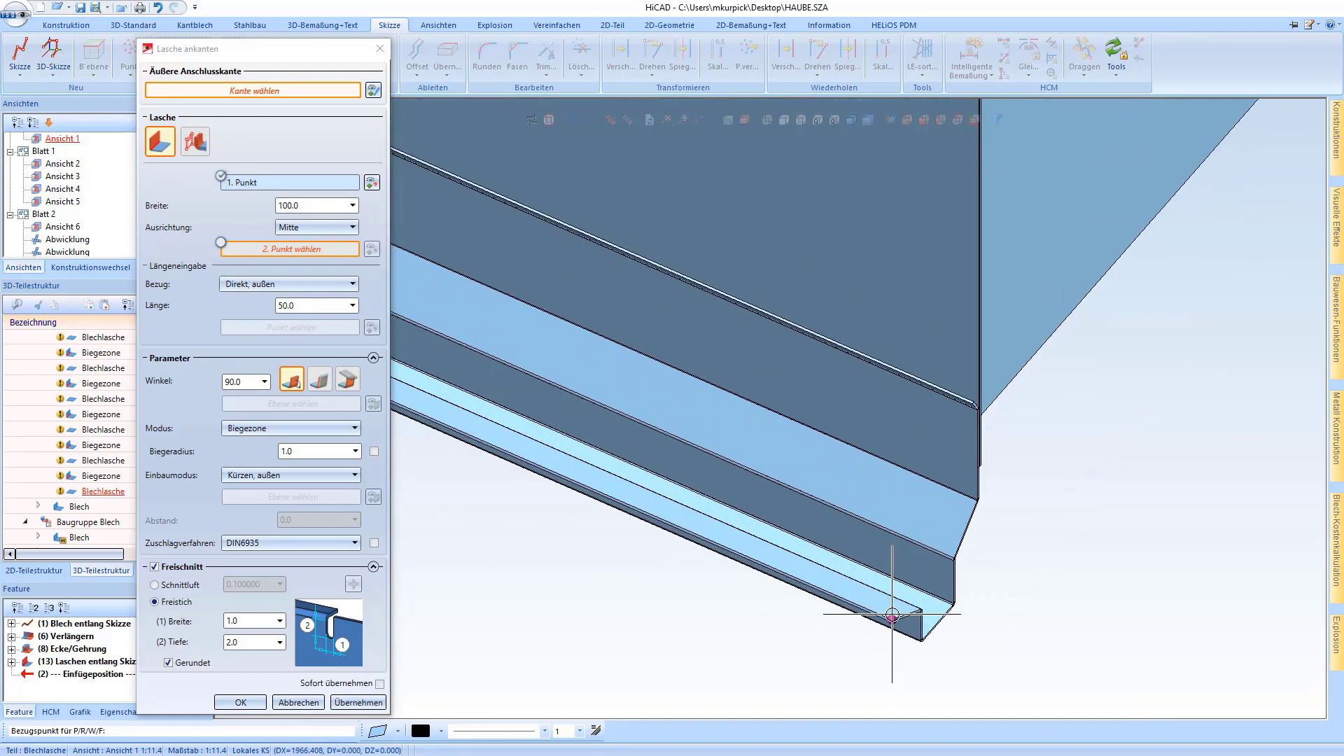
pyautogui.press('r')
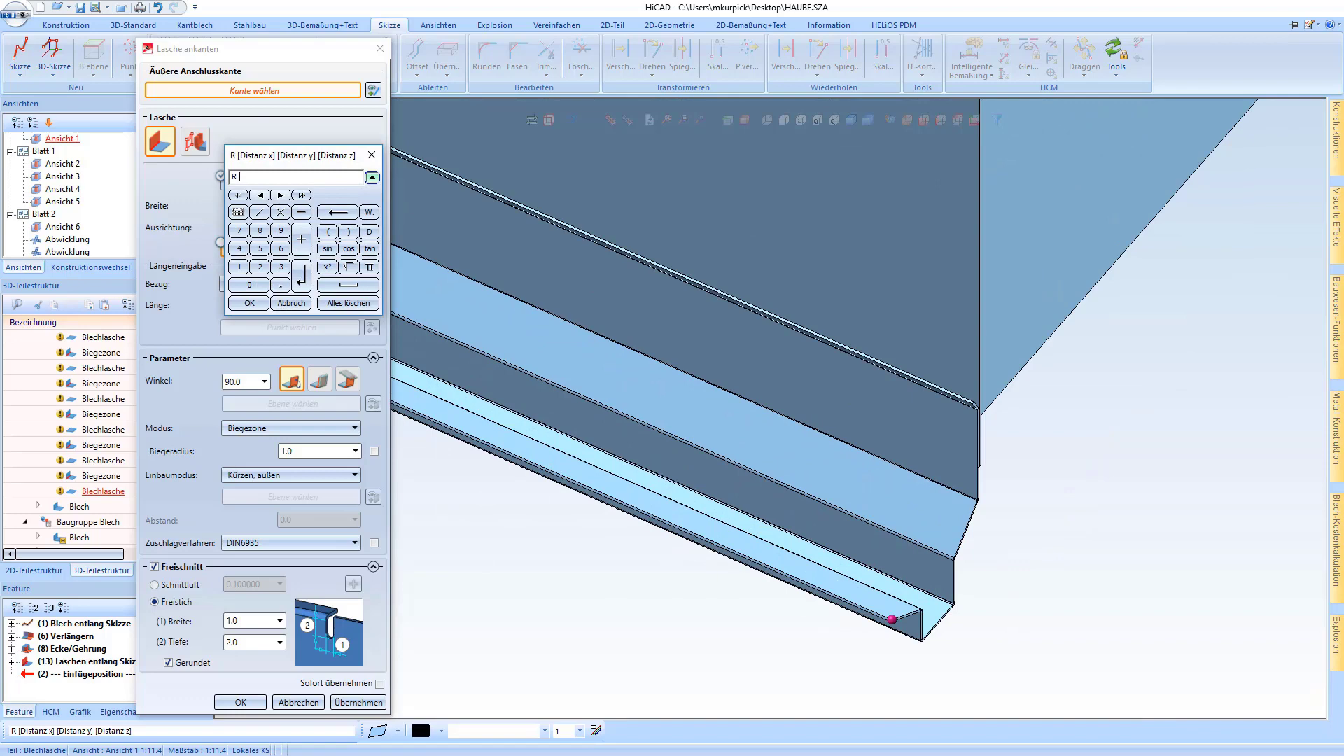
pyautogui.press('Return')
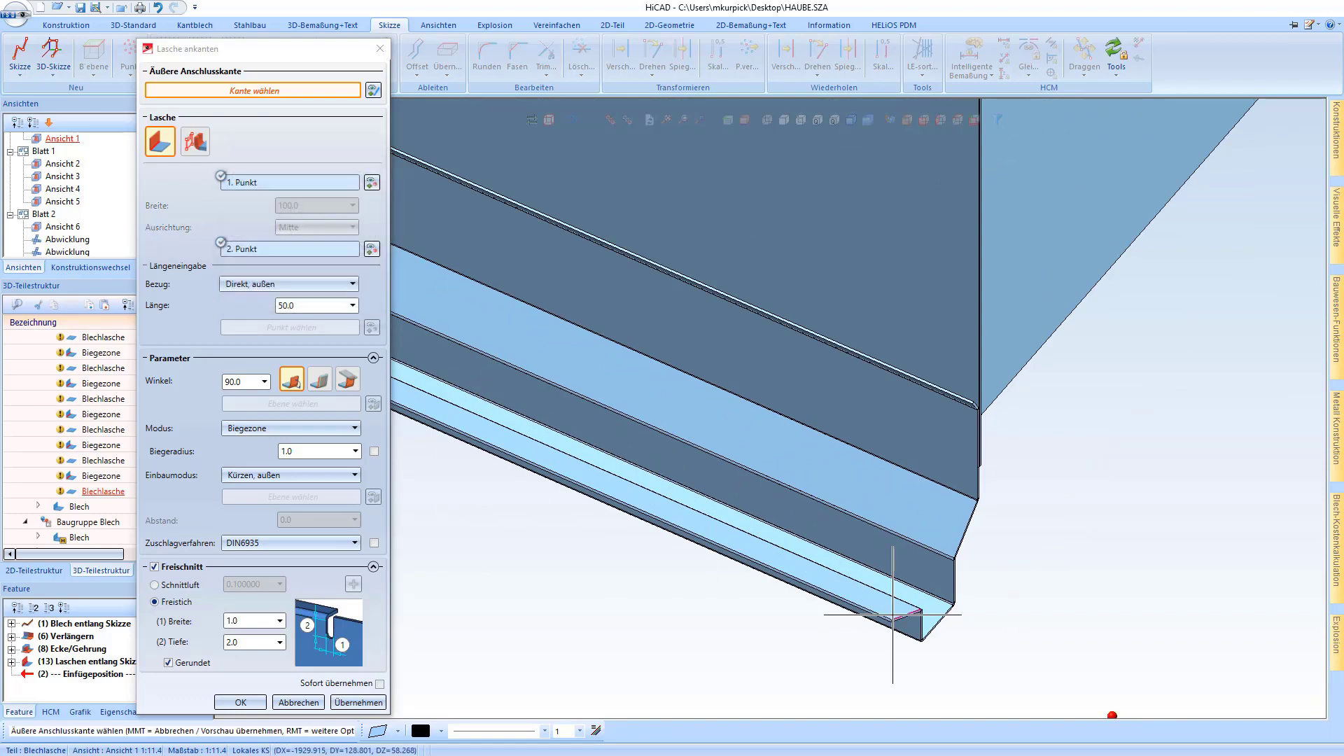
pyautogui.scroll(-2, 745, 534)
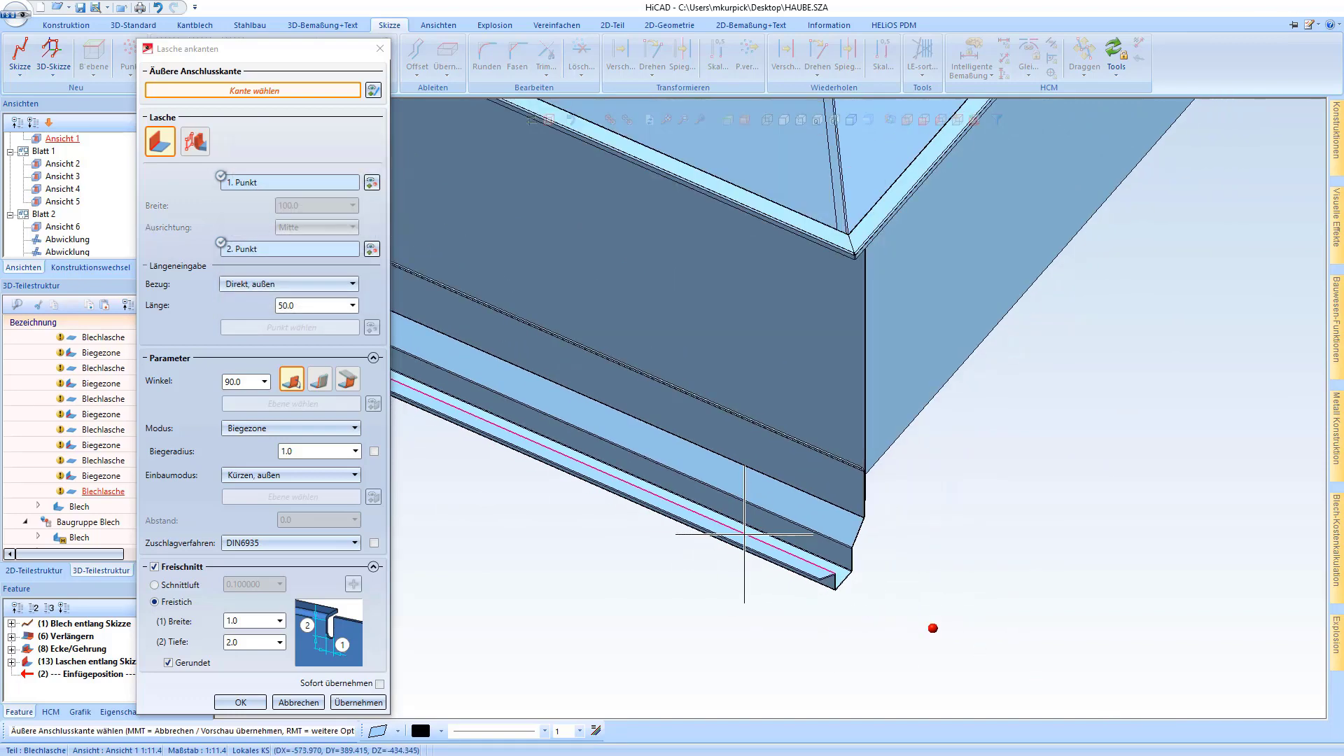
pyautogui.scroll(2, 738, 534)
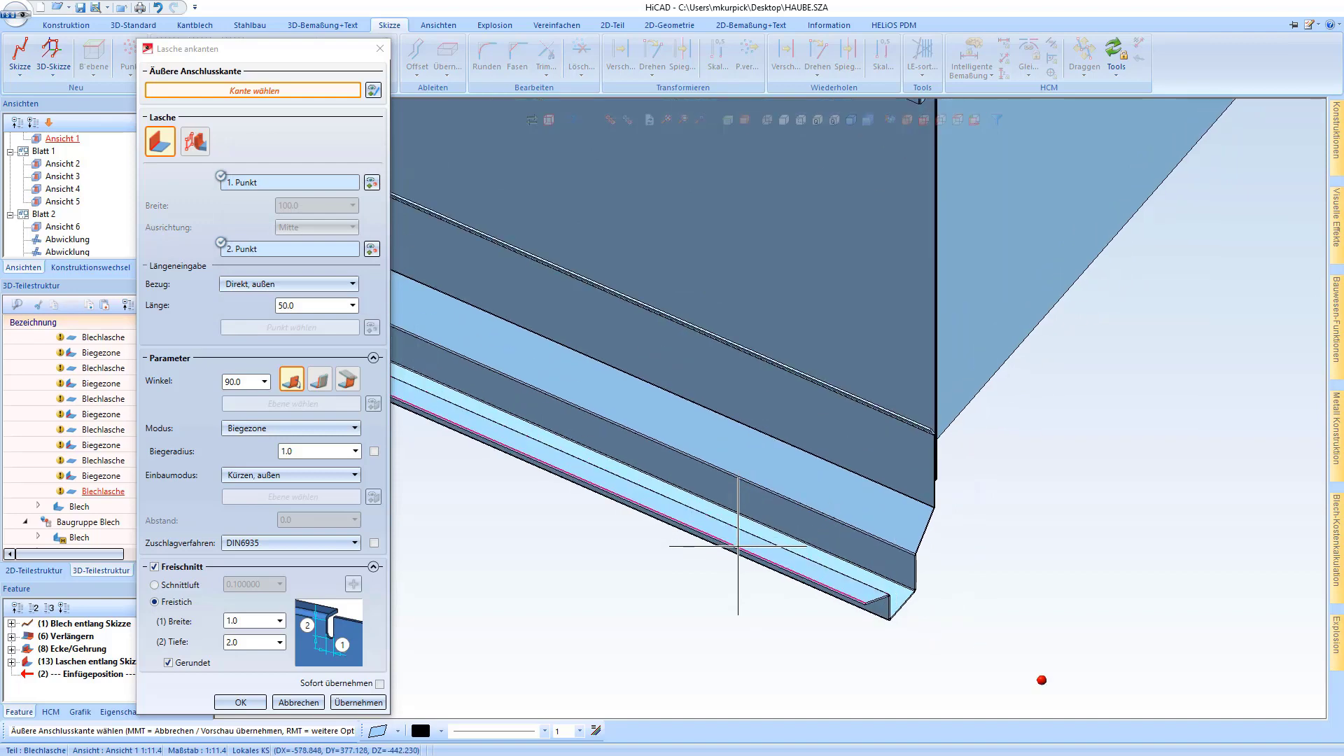
# Attach the 90°, 50-long flange to the outer edge and apply it.
pyautogui.click(738, 545)
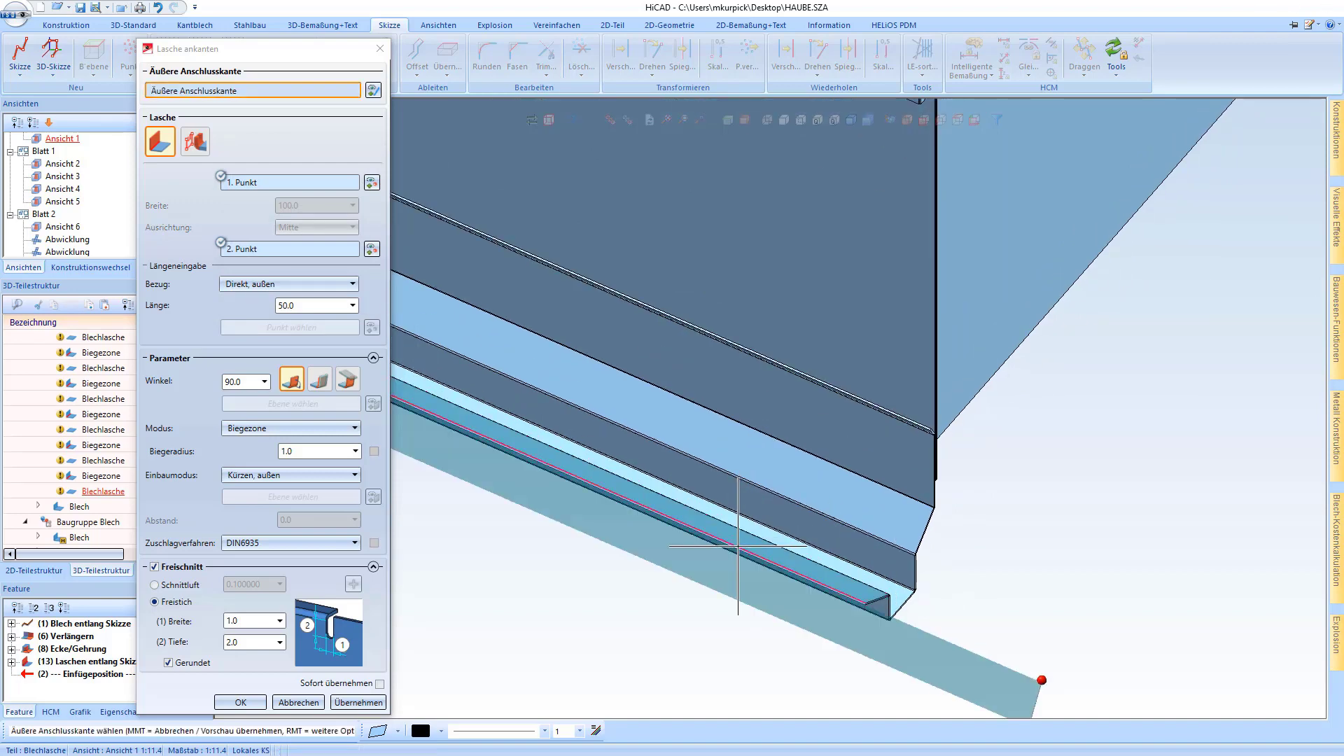
pyautogui.scroll(2, 941, 661)
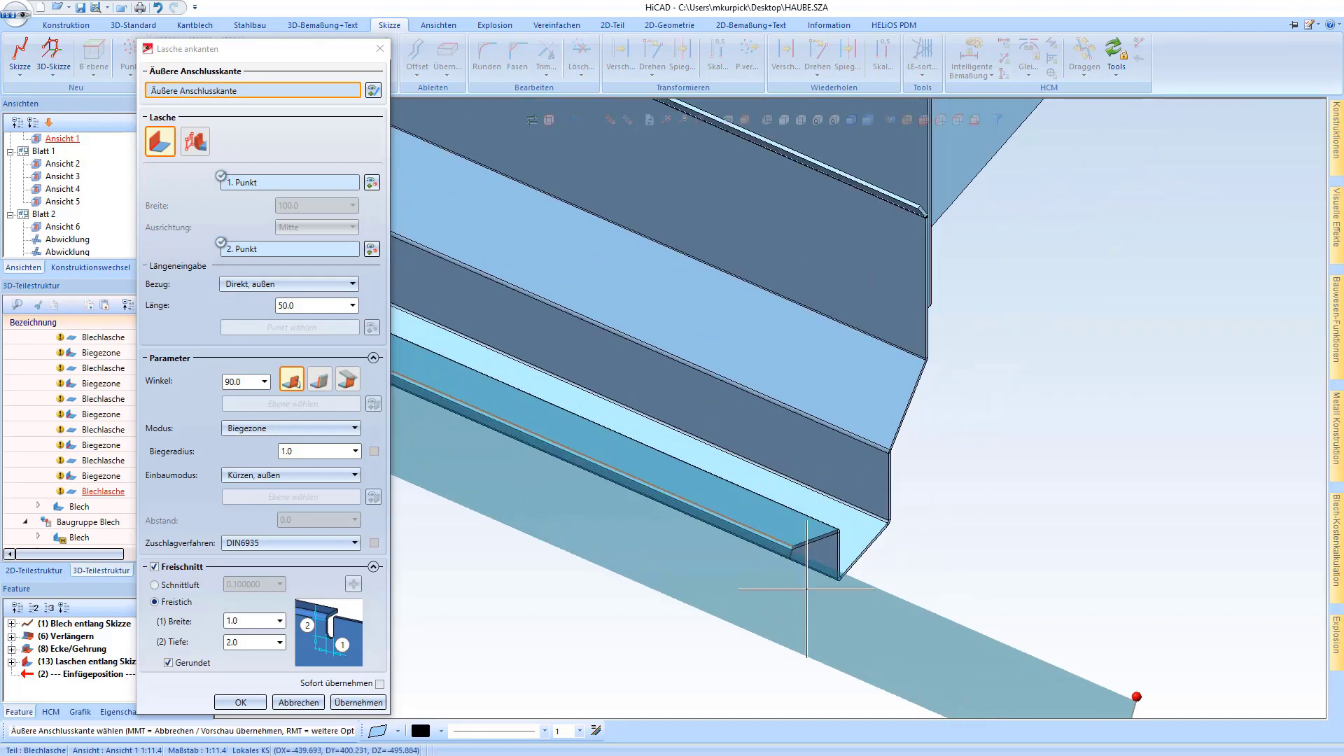
pyautogui.moveTo(807, 589)
pyautogui.mouseDown(button='middle')
pyautogui.moveTo(926, 602)
pyautogui.moveTo(905, 593)
pyautogui.mouseUp(button='middle')
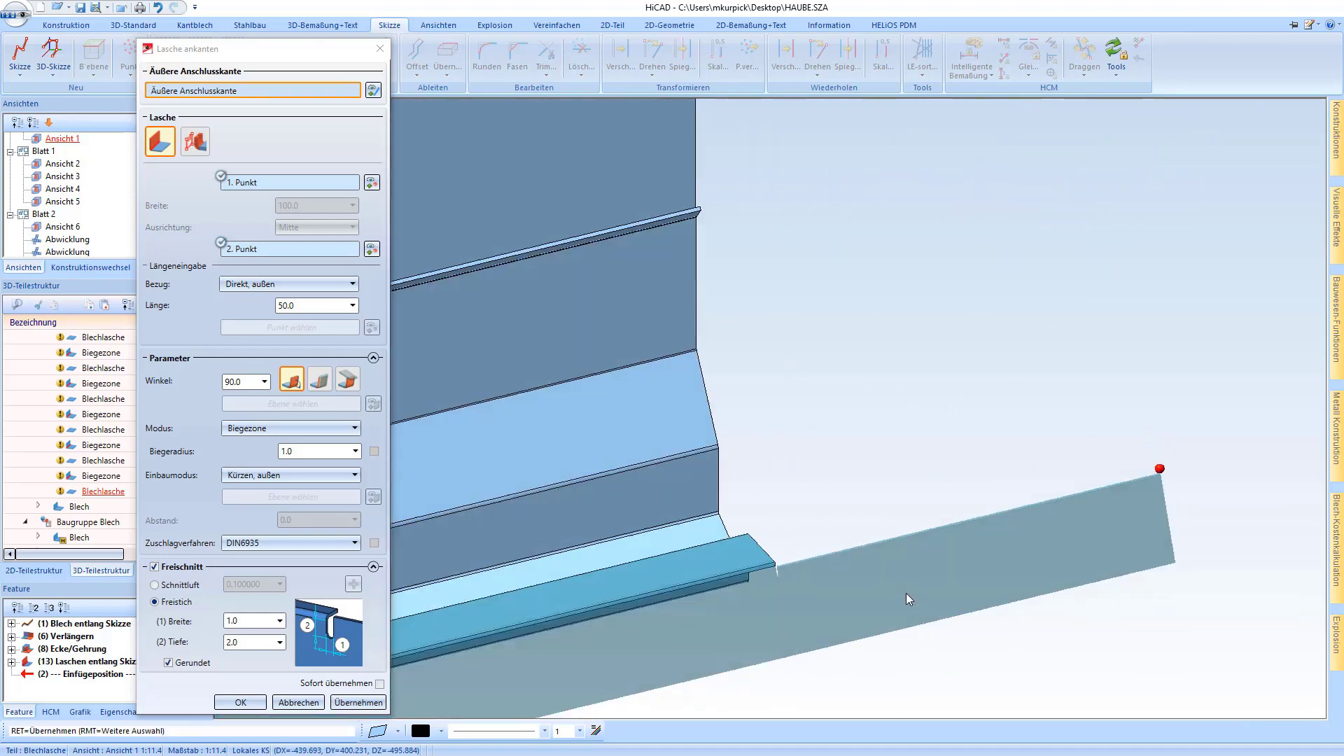
pyautogui.scroll(3, 728, 532)
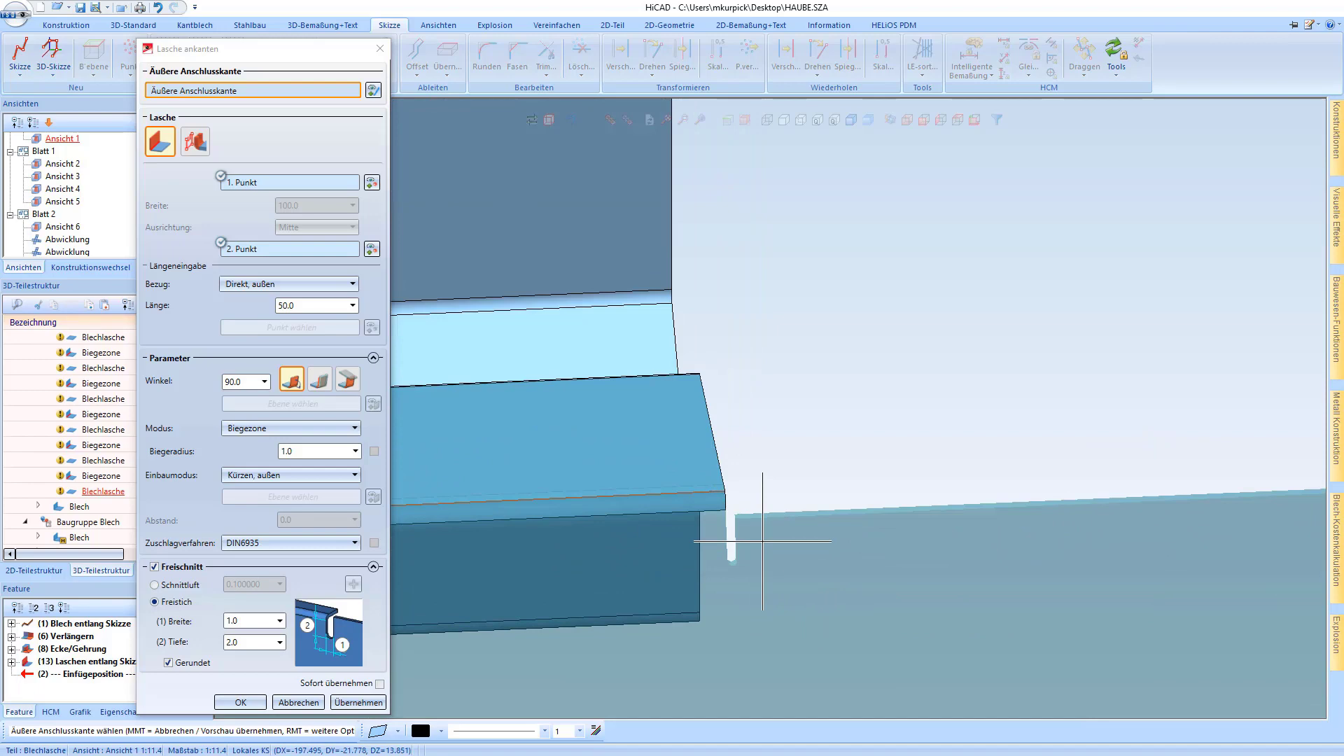
pyautogui.scroll(-2, 786, 555)
pyautogui.scroll(-2, 879, 534)
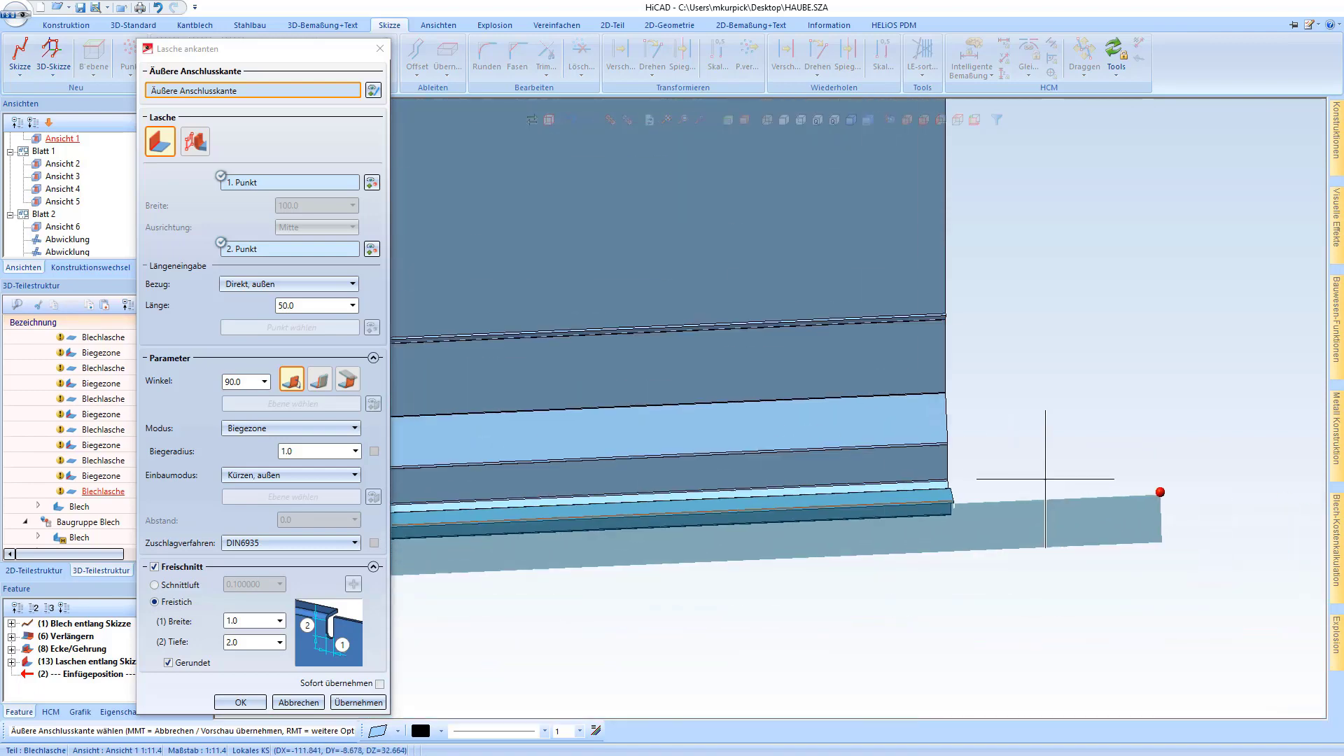
pyautogui.scroll(-2, 1045, 479)
pyautogui.scroll(-2, 980, 490)
pyautogui.scroll(-2, 910, 504)
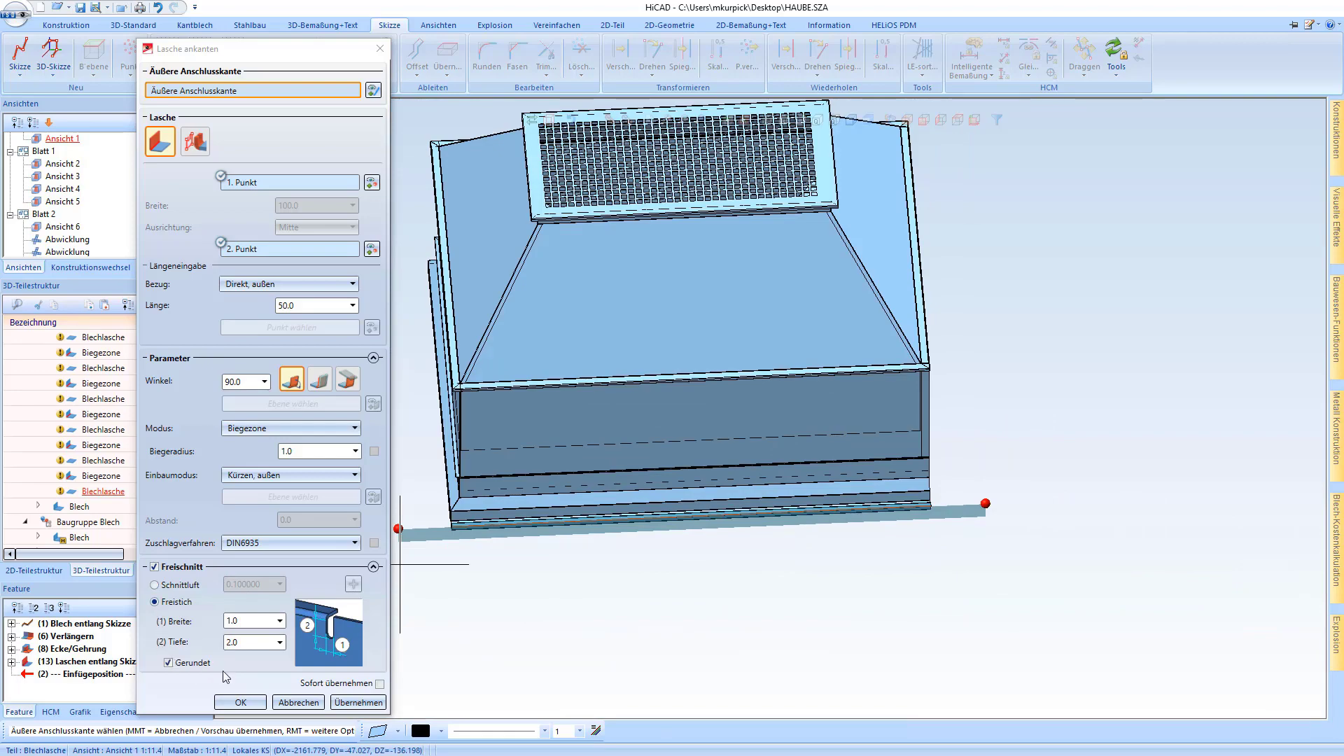
pyautogui.click(240, 702)
pyautogui.scroll(2, 454, 530)
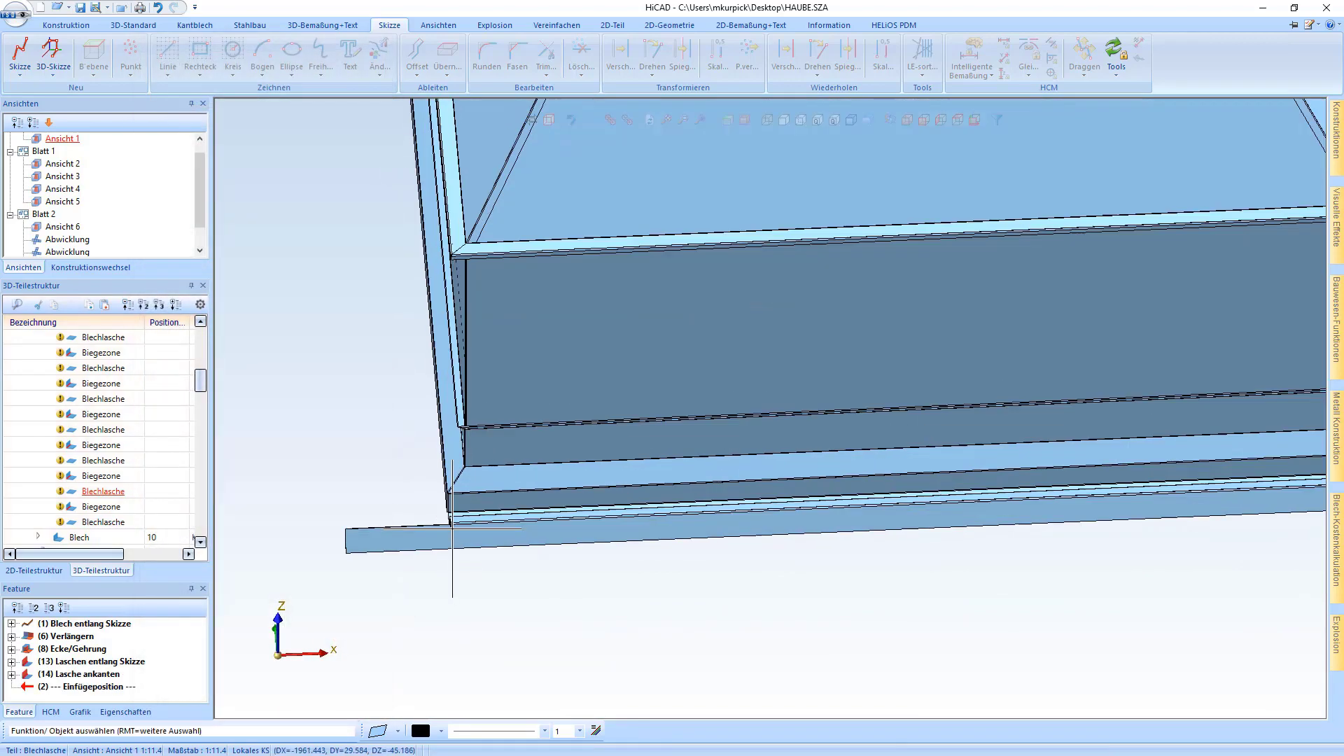
pyautogui.scroll(2, 454, 530)
pyautogui.moveTo(454, 530)
pyautogui.mouseDown(button='middle')
pyautogui.moveTo(517, 560)
pyautogui.moveTo(553, 549)
pyautogui.mouseUp(button='middle')
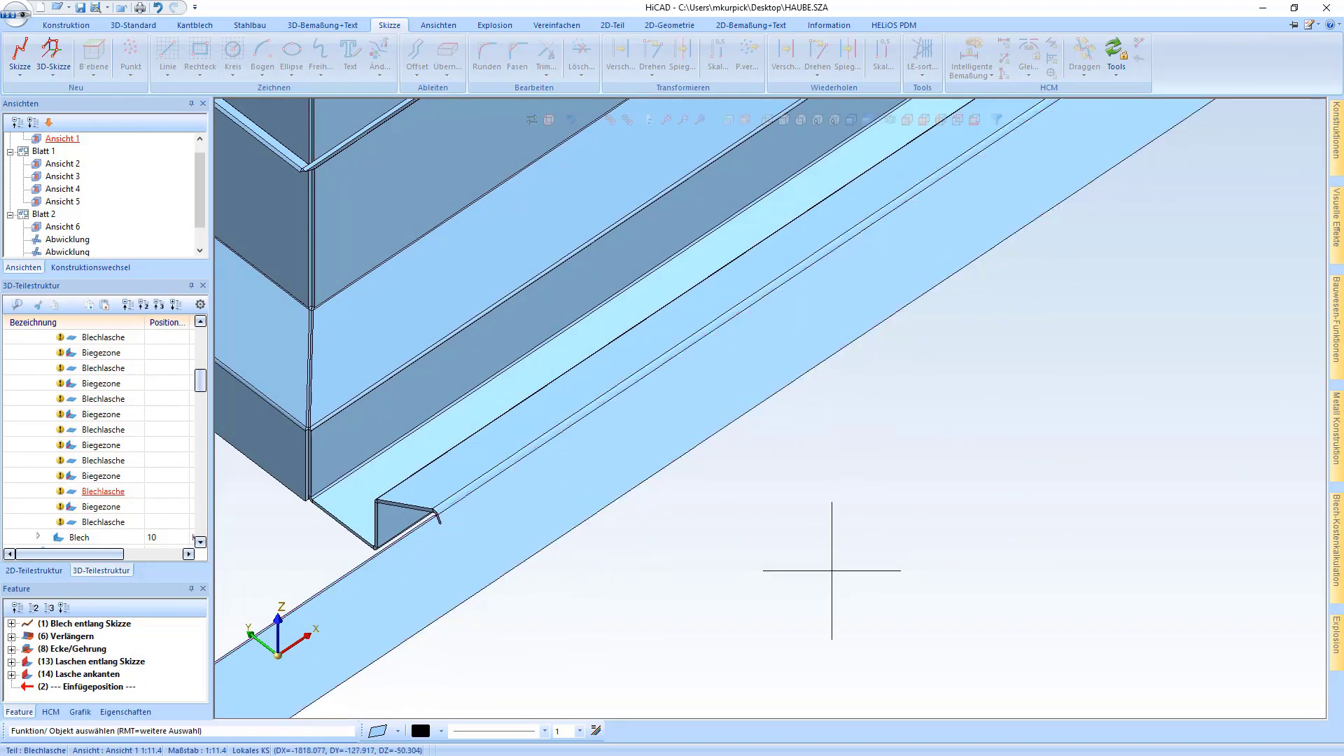
pyautogui.scroll(-3, 817, 576)
pyautogui.scroll(-2, 816, 576)
pyautogui.scroll(-1, 840, 518)
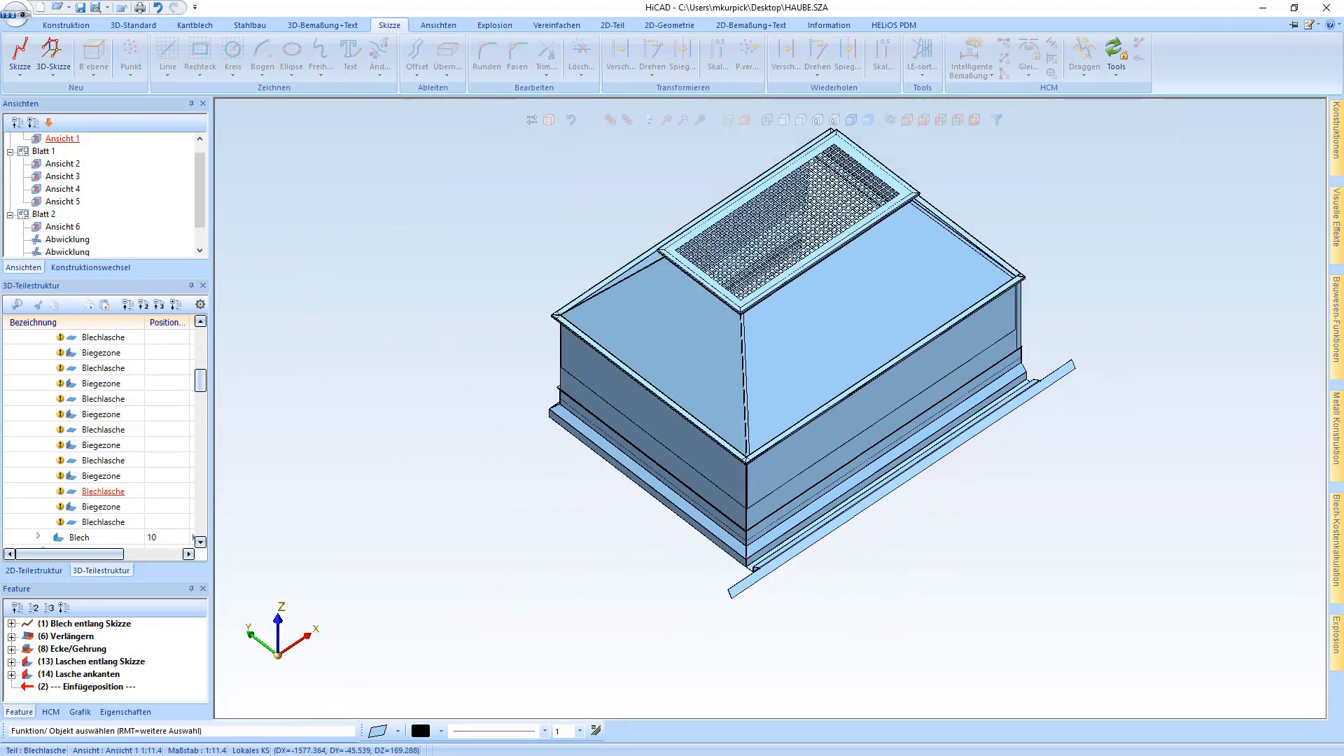
pyautogui.moveTo(860, 462); pyautogui.dragTo(861, 435, button='middle')
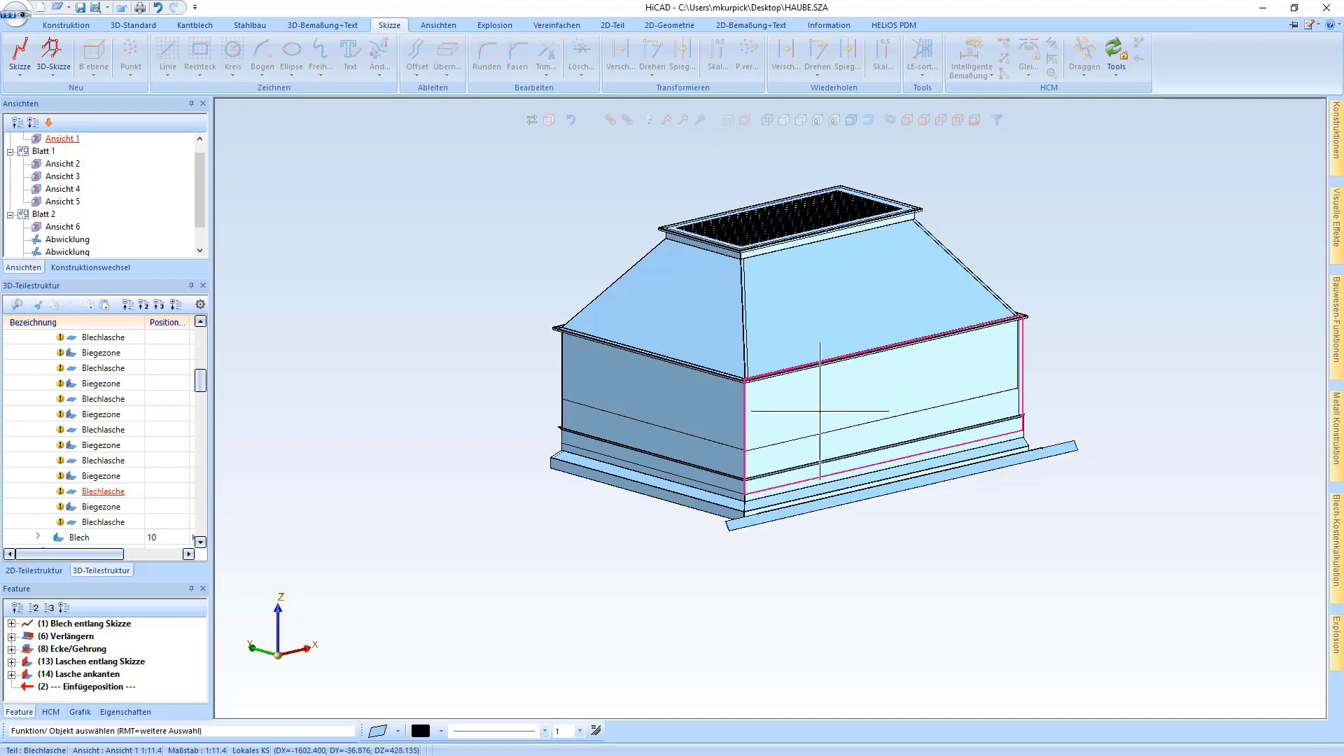
pyautogui.scroll(-1, 69, 226)
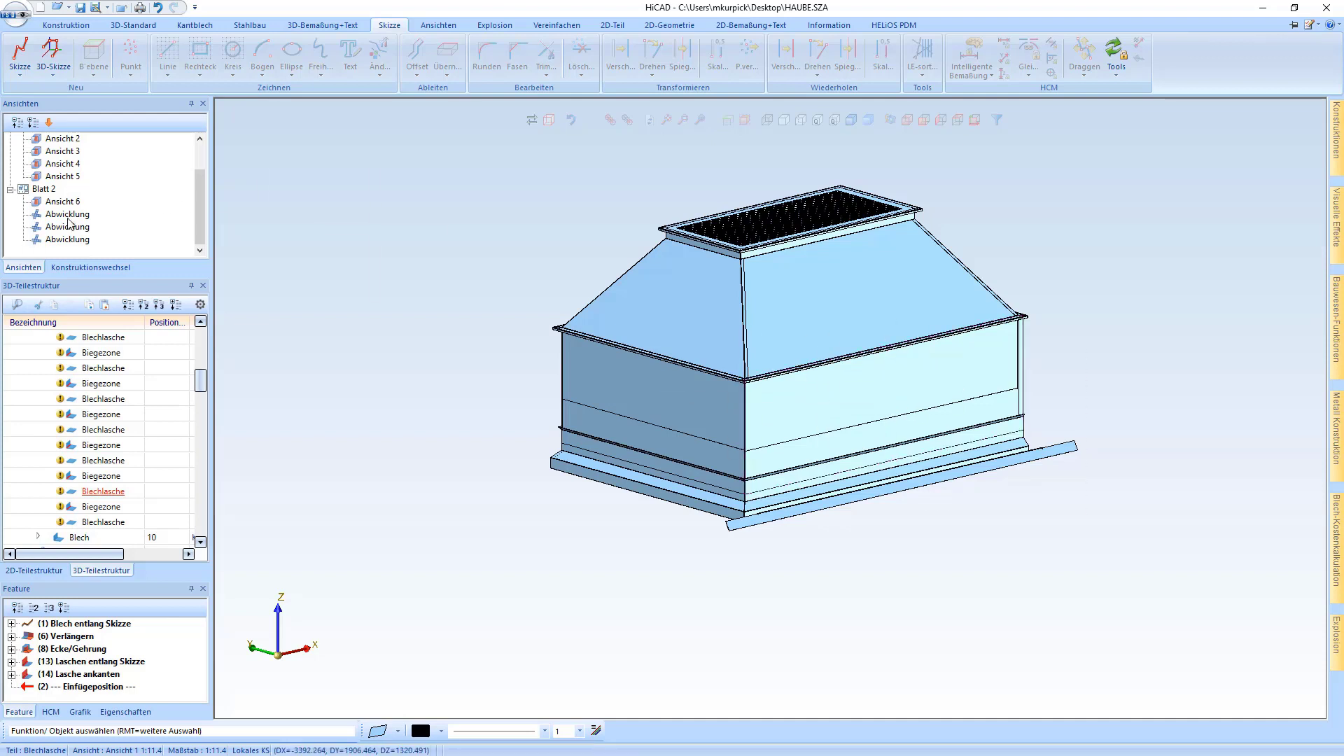
# Open drawing sheet Blatt 2 and activate the sheet-metal hood part.
pyautogui.doubleClick(46, 194)
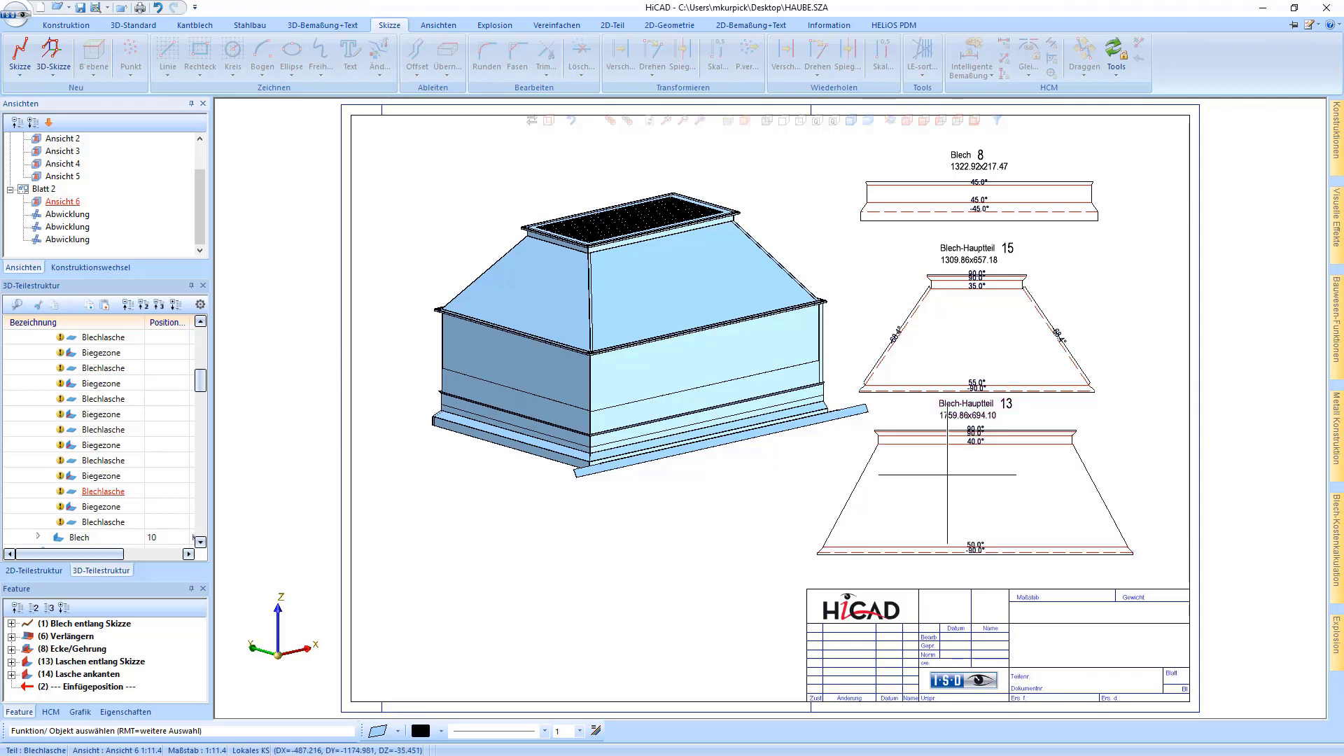
pyautogui.middleClick(630, 378)
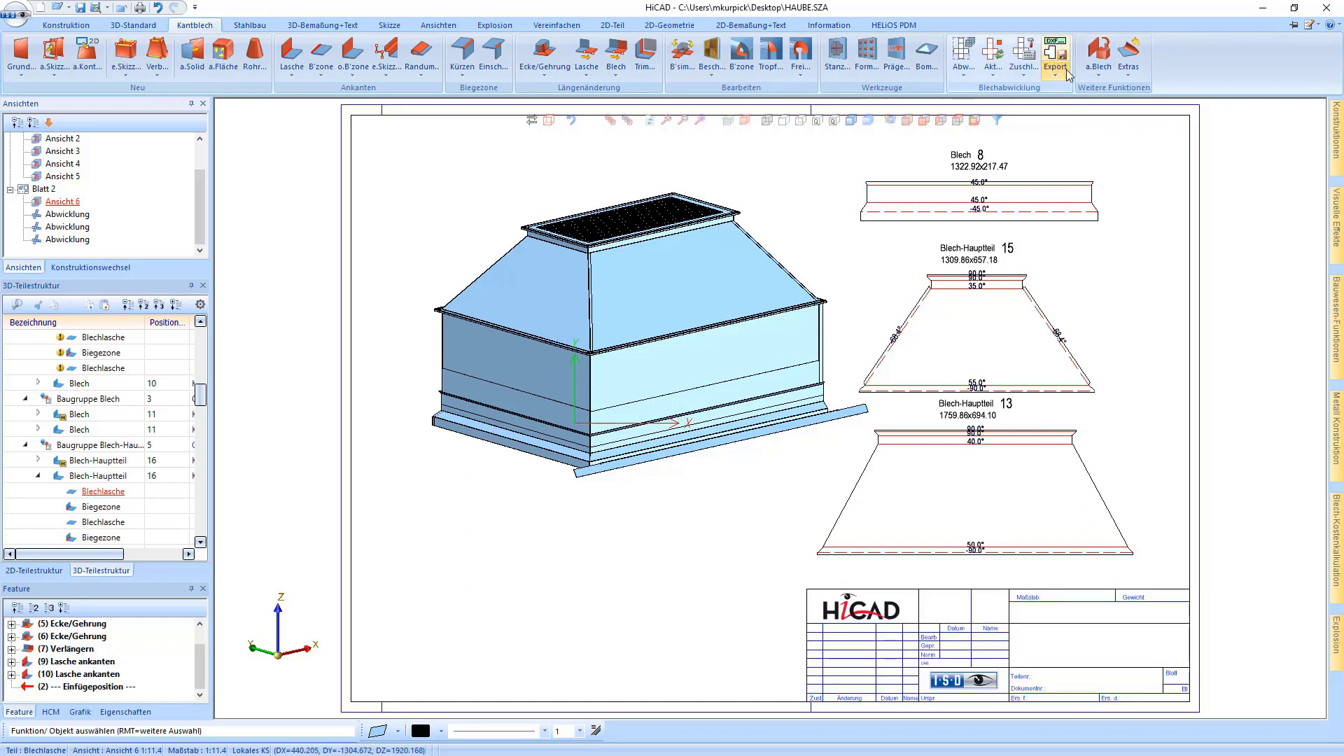
# Try exporting only the Blech 8 flat pattern, check file types, cancel, and reopen Export.
pyautogui.click(1068, 73)
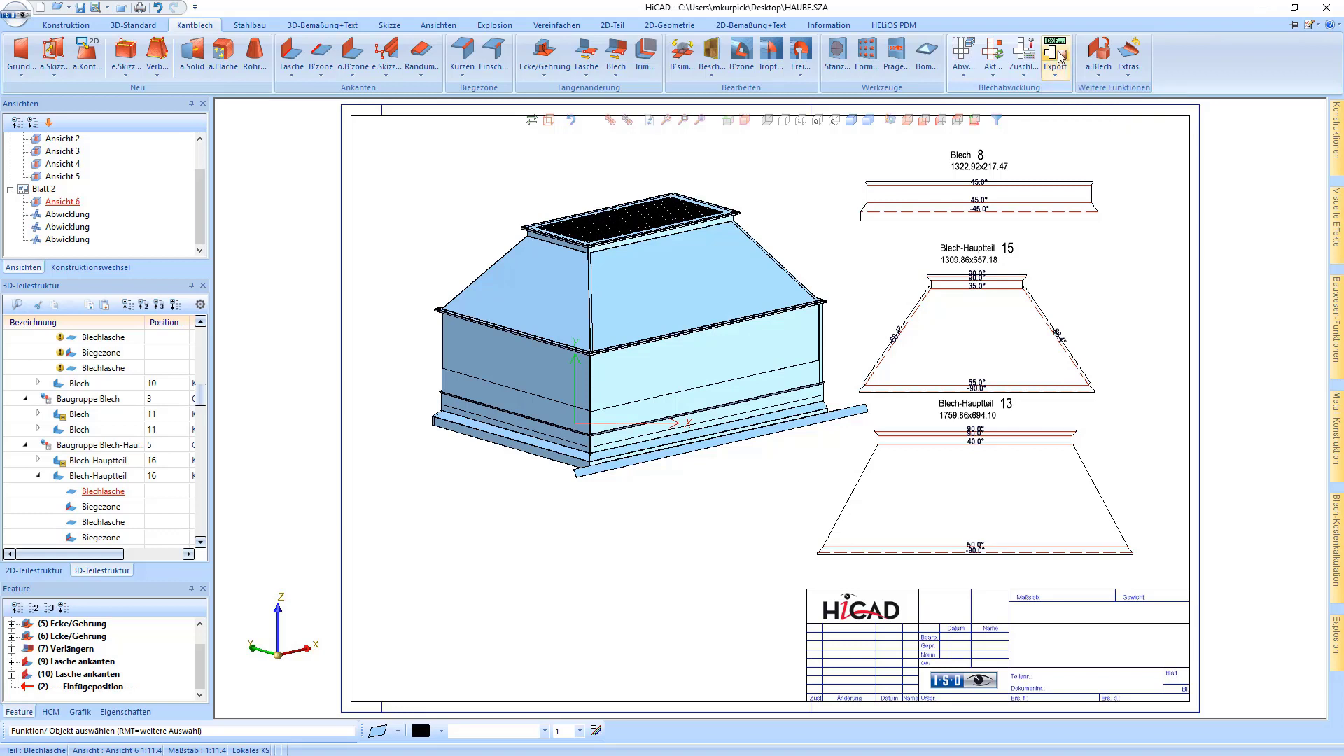
pyautogui.click(1120, 110)
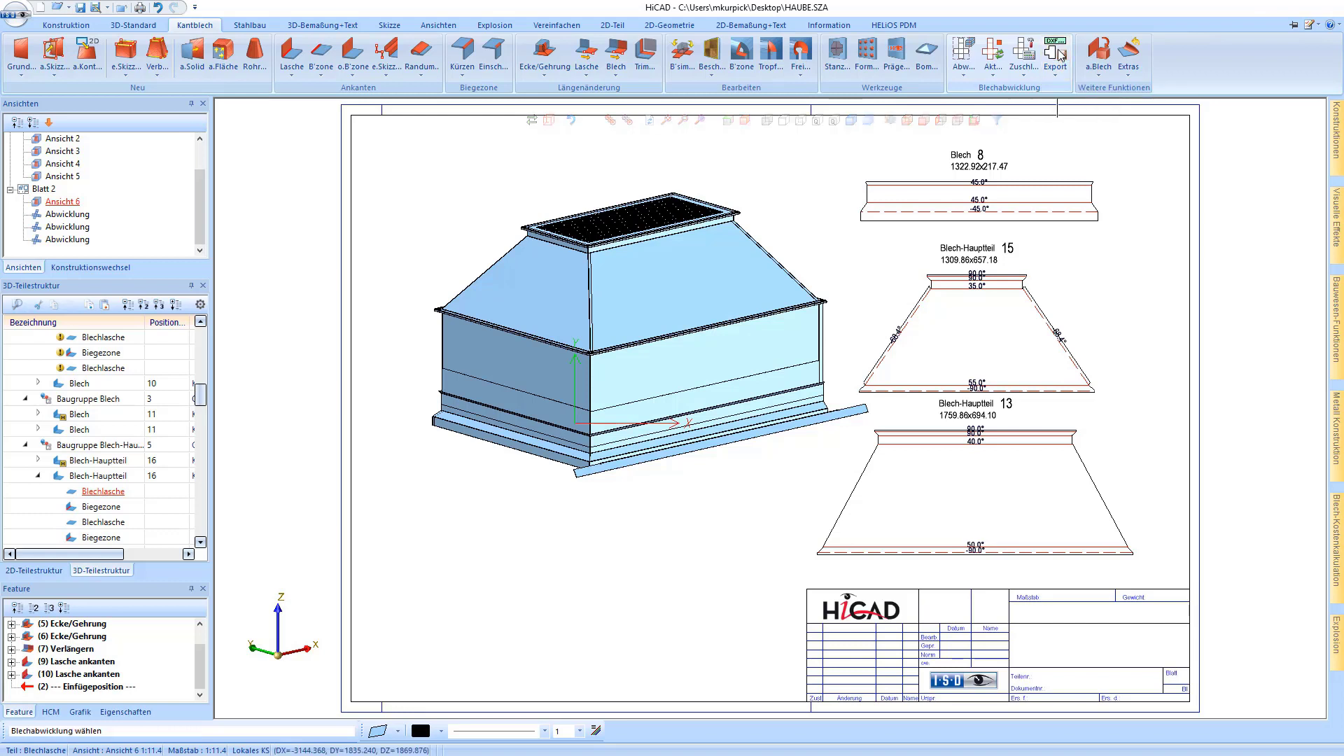
pyautogui.click(1078, 190)
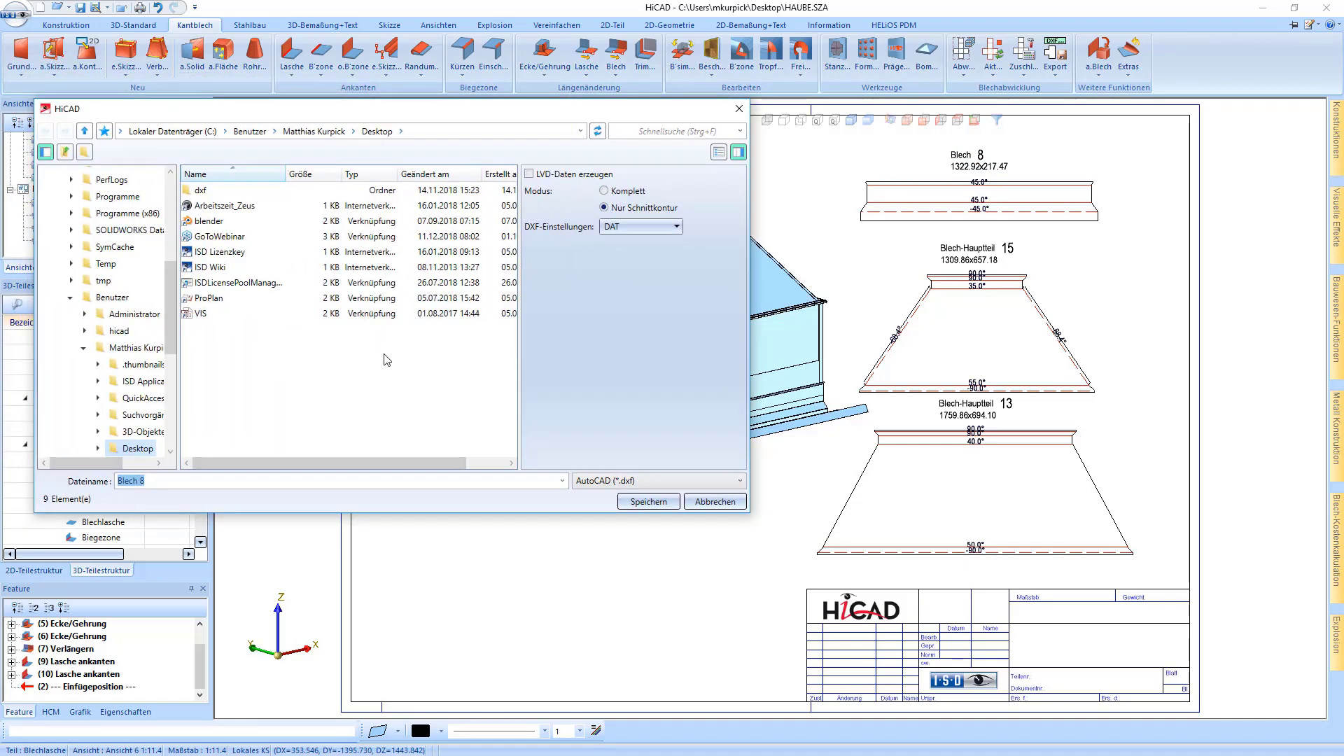
pyautogui.click(615, 481)
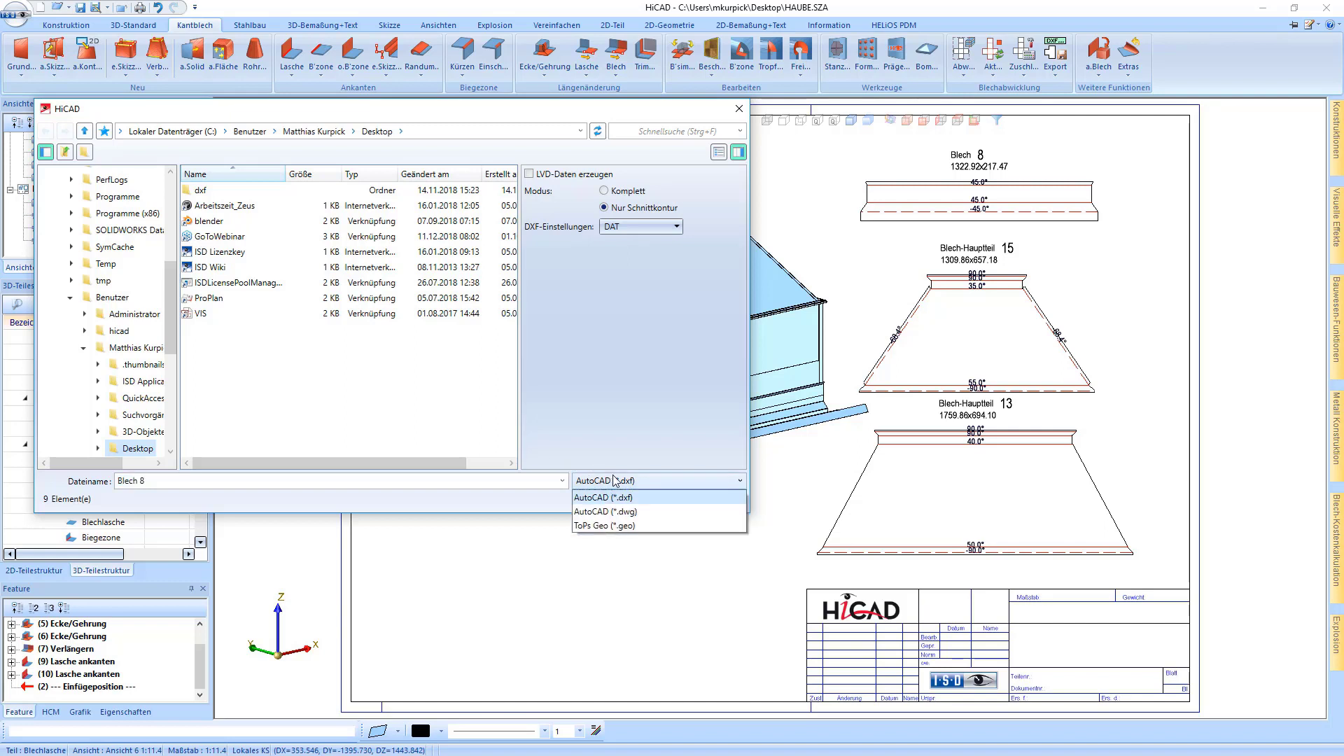
pyautogui.click(580, 520)
pyautogui.click(714, 497)
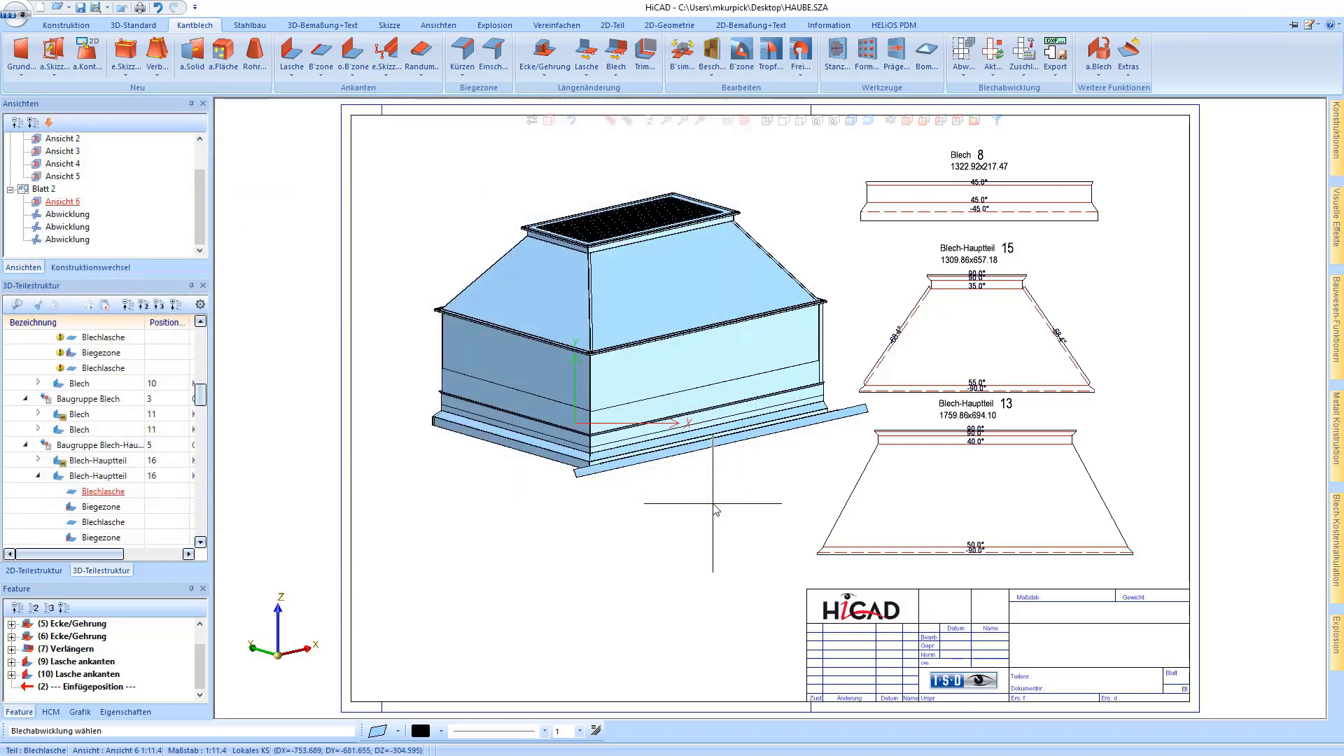
pyautogui.click(1056, 72)
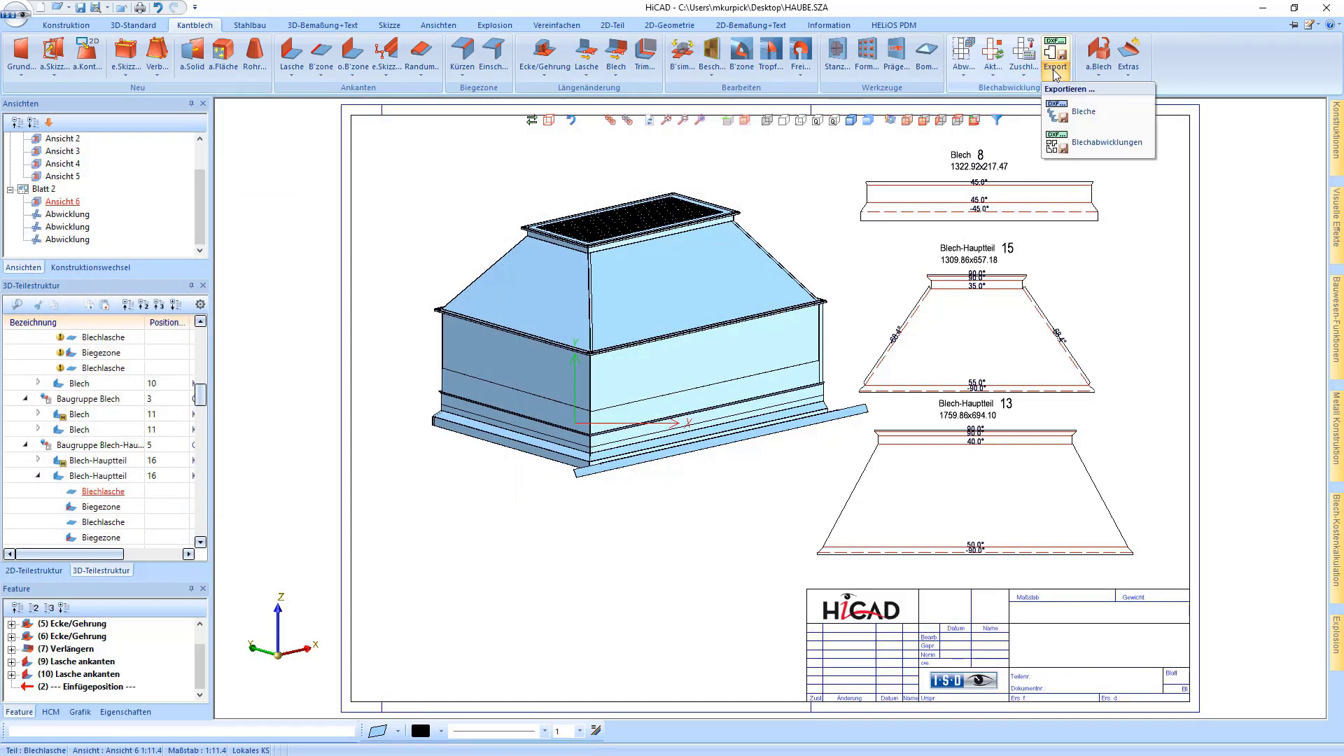
# In Blechabwicklungen export, try DXF+LVD, TOPS Geo, back to DXF/DWG, select all parts, cancel.
pyautogui.click(1085, 113)
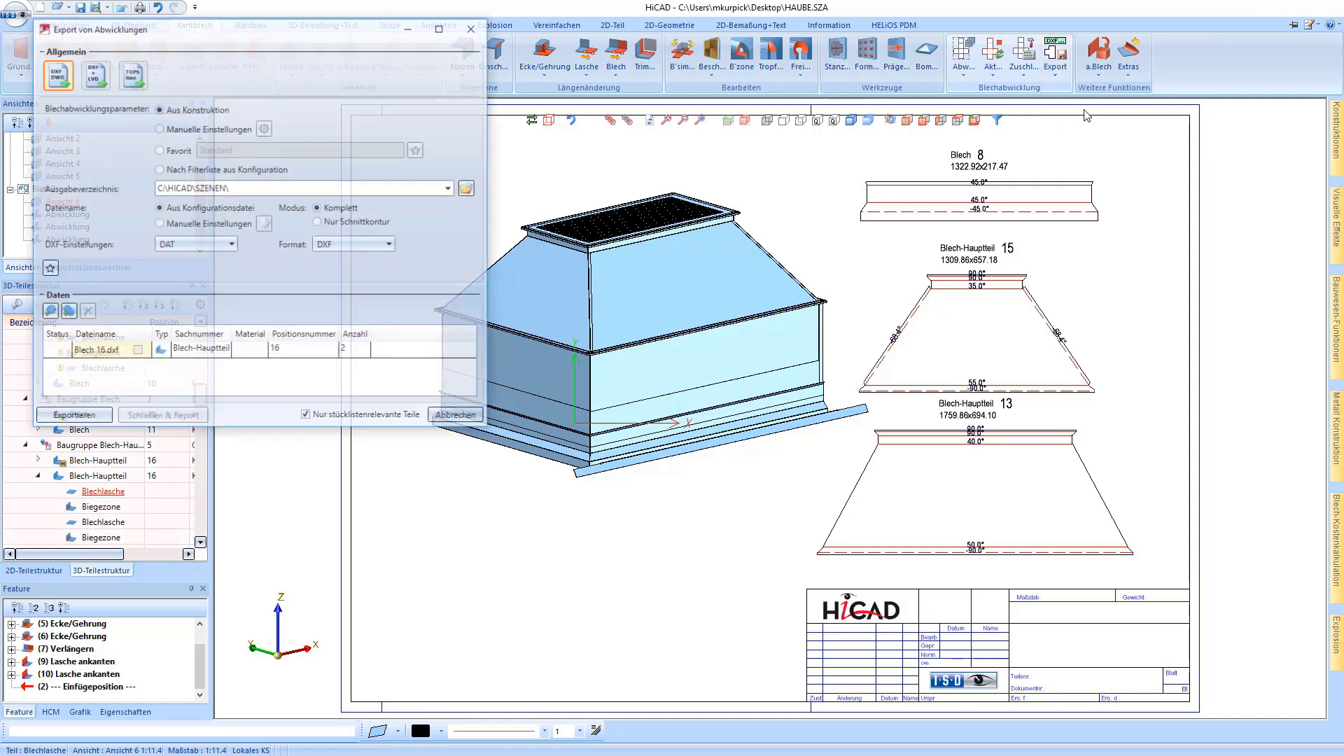
pyautogui.moveTo(326, 31); pyautogui.dragTo(519, 98)
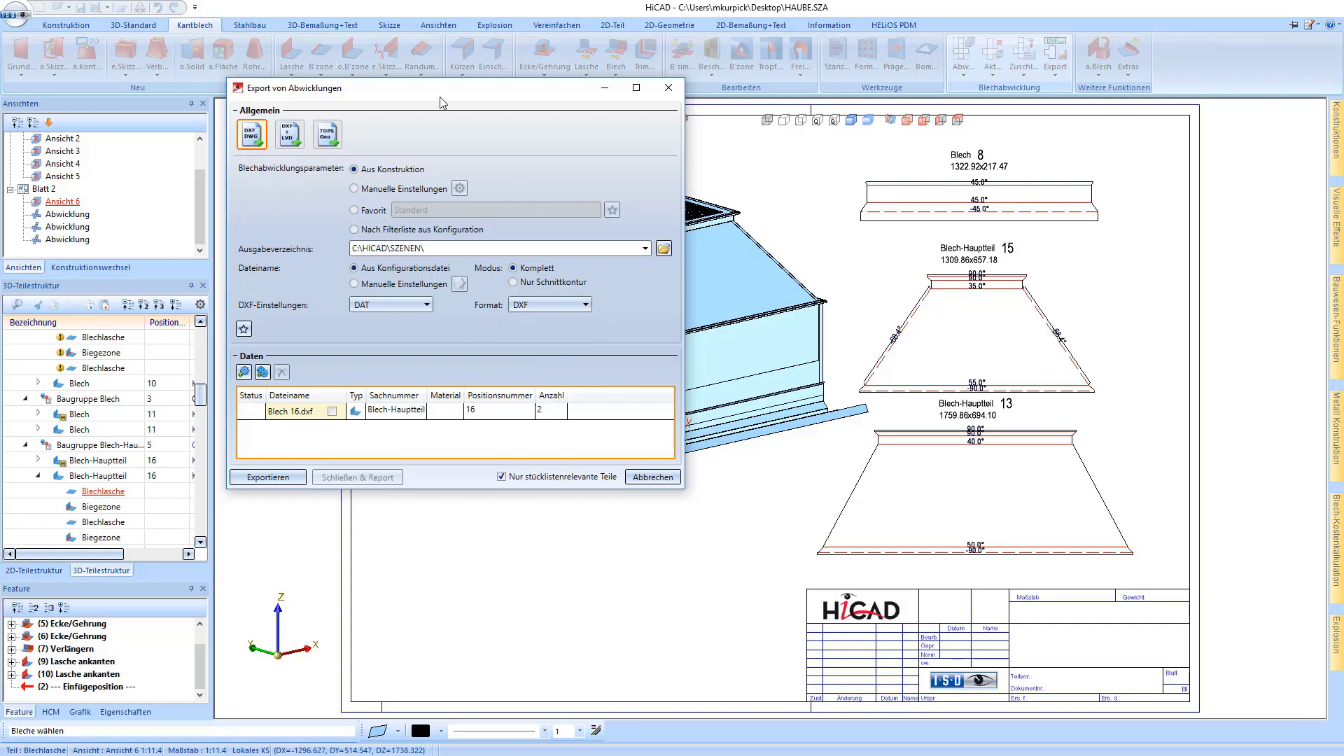
pyautogui.click(295, 140)
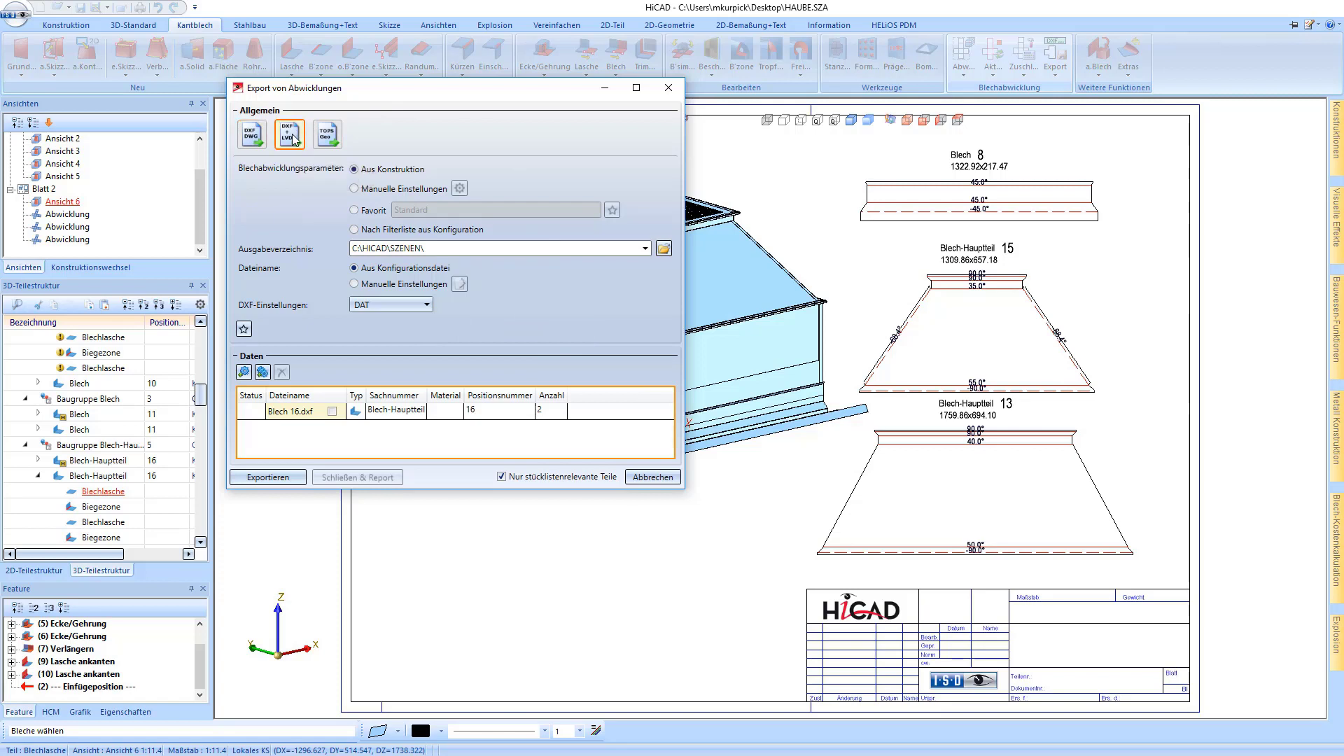
pyautogui.click(328, 140)
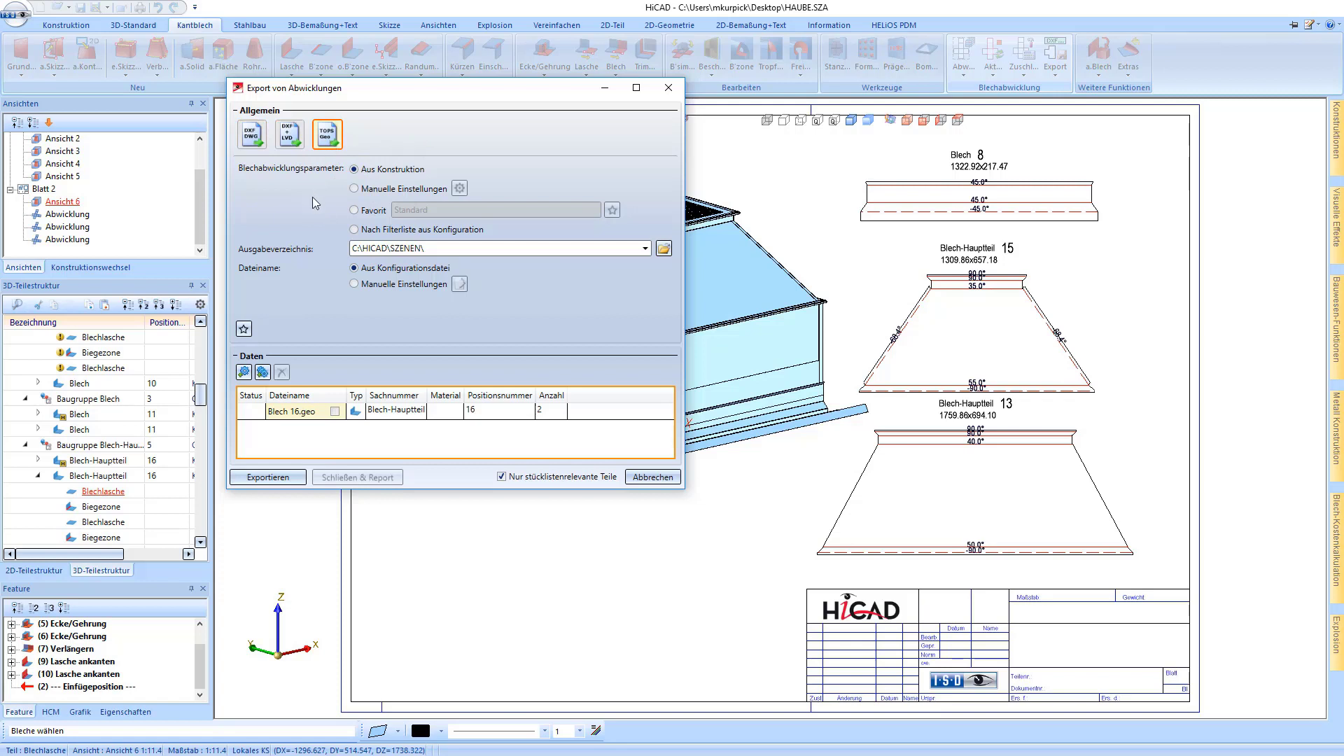
pyautogui.click(252, 136)
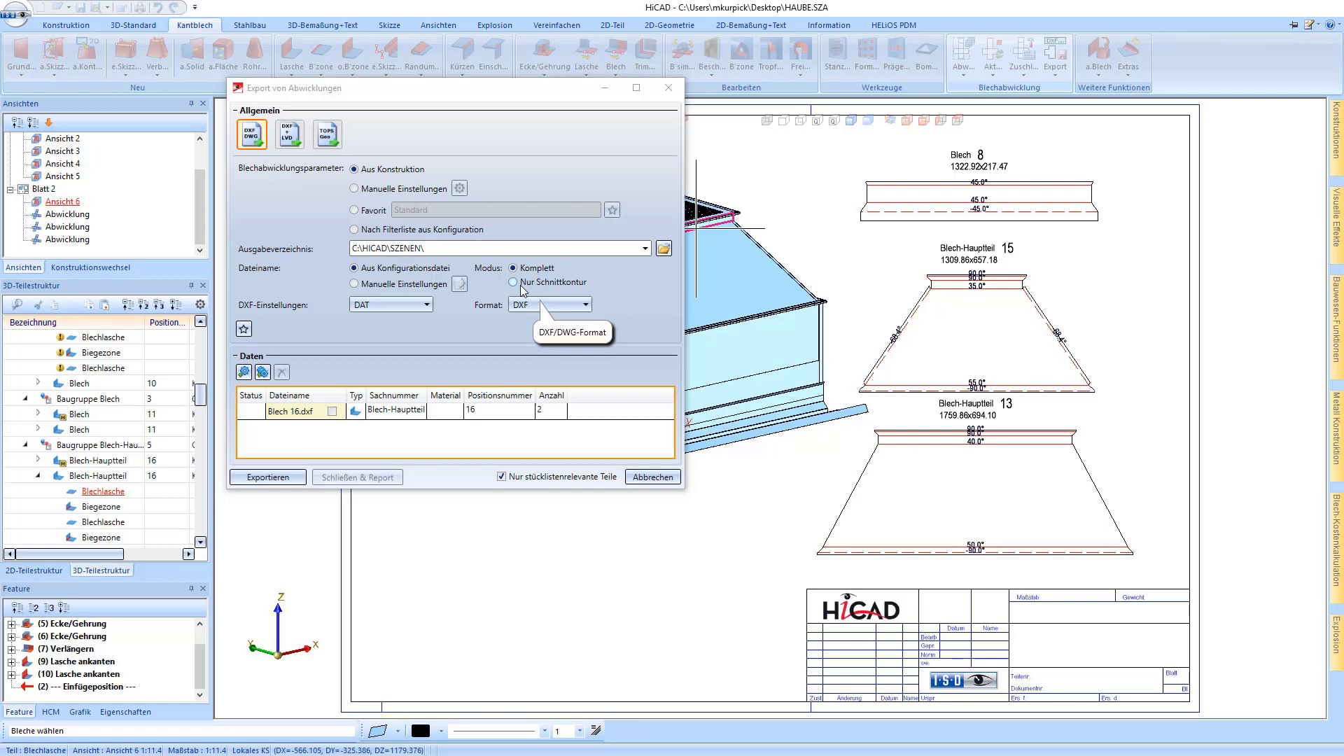
pyautogui.click(263, 372)
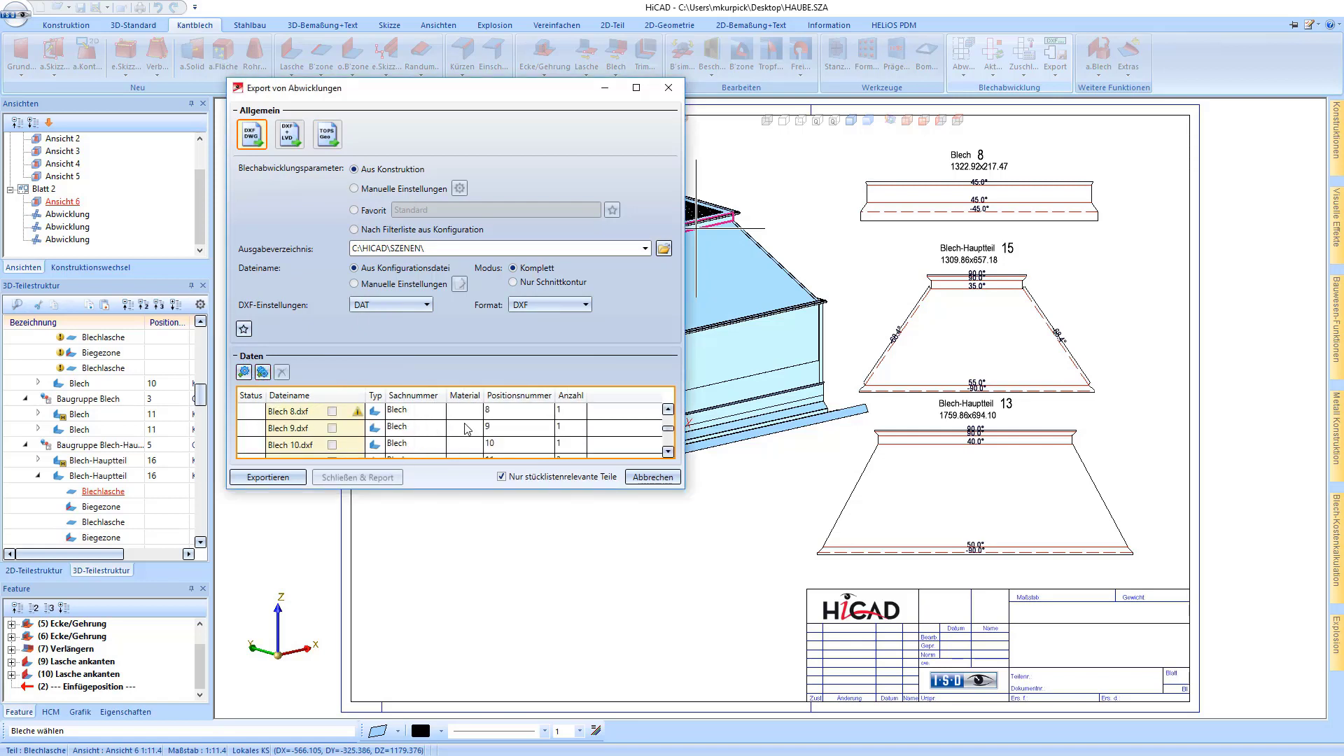
pyautogui.scroll(-5, 464, 429)
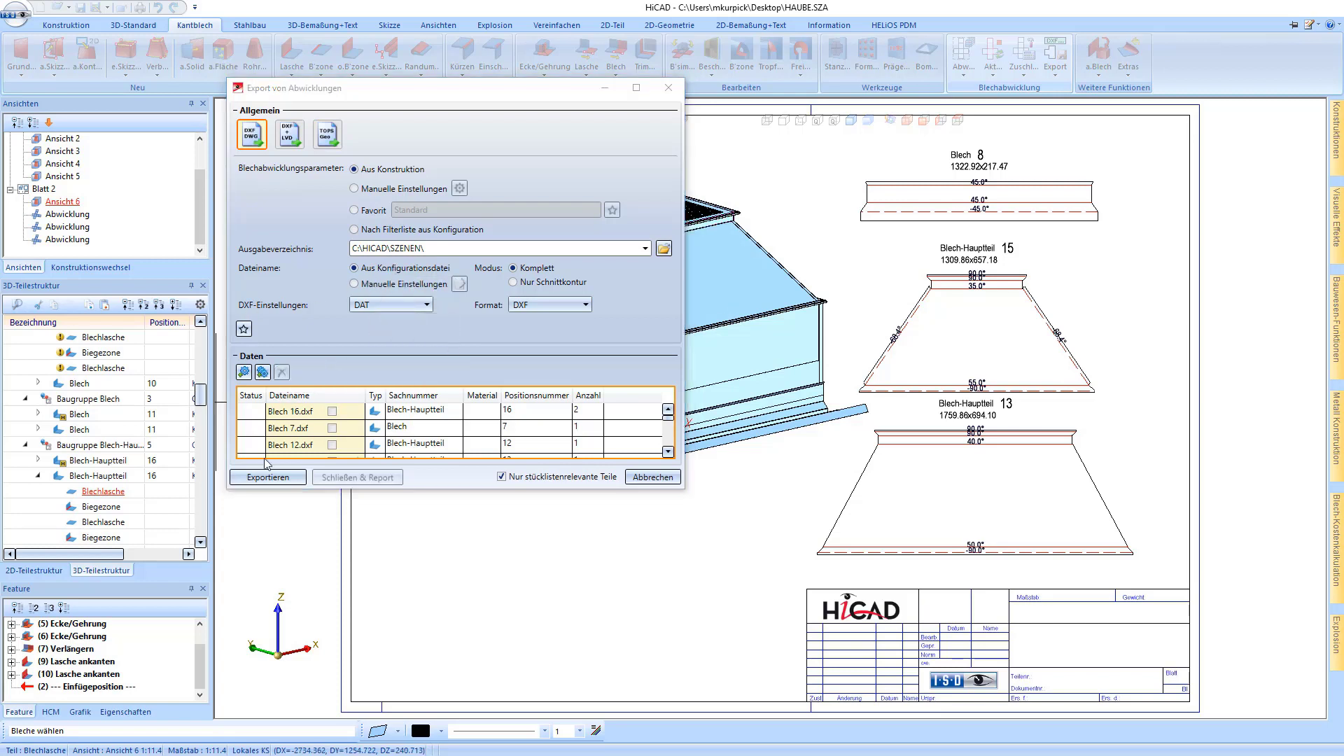
pyautogui.click(653, 477)
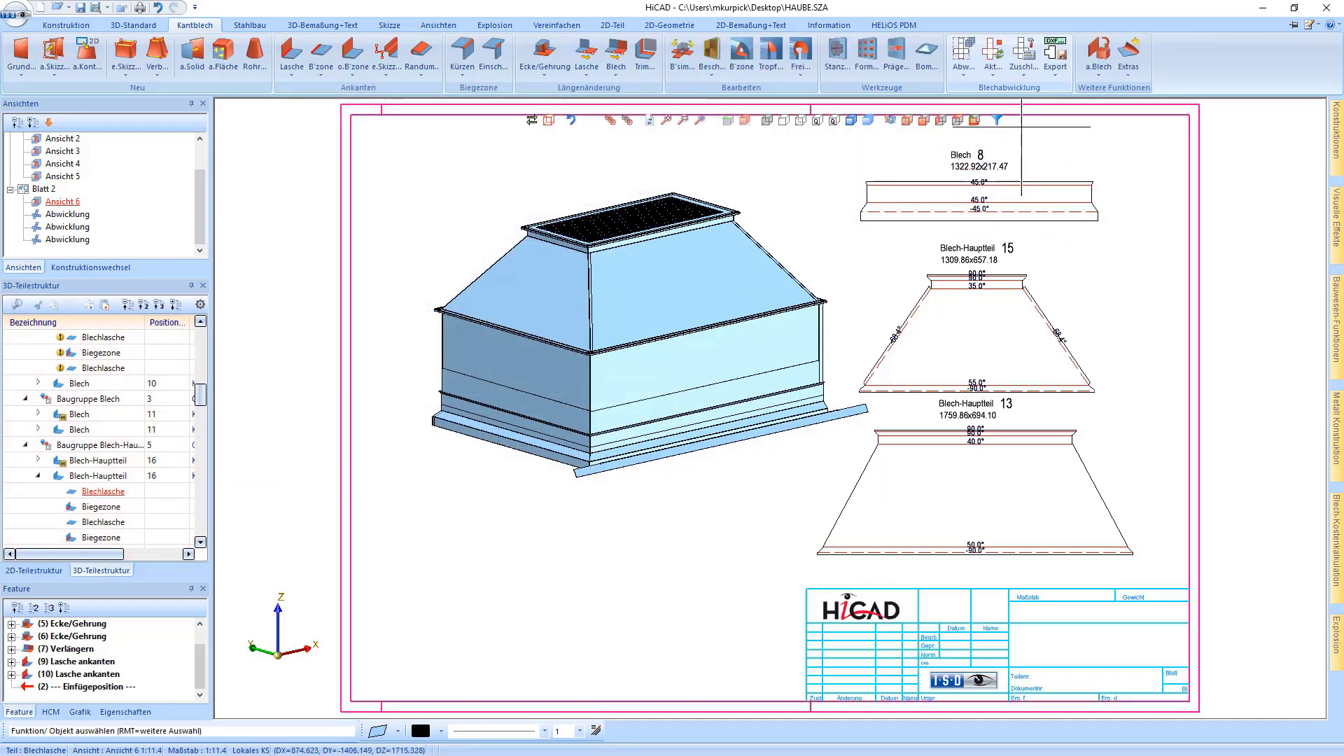
# Export Blech 8, 15 and 13 flat patterns as DXF and open the DxfExport report.
pyautogui.click(1057, 76)
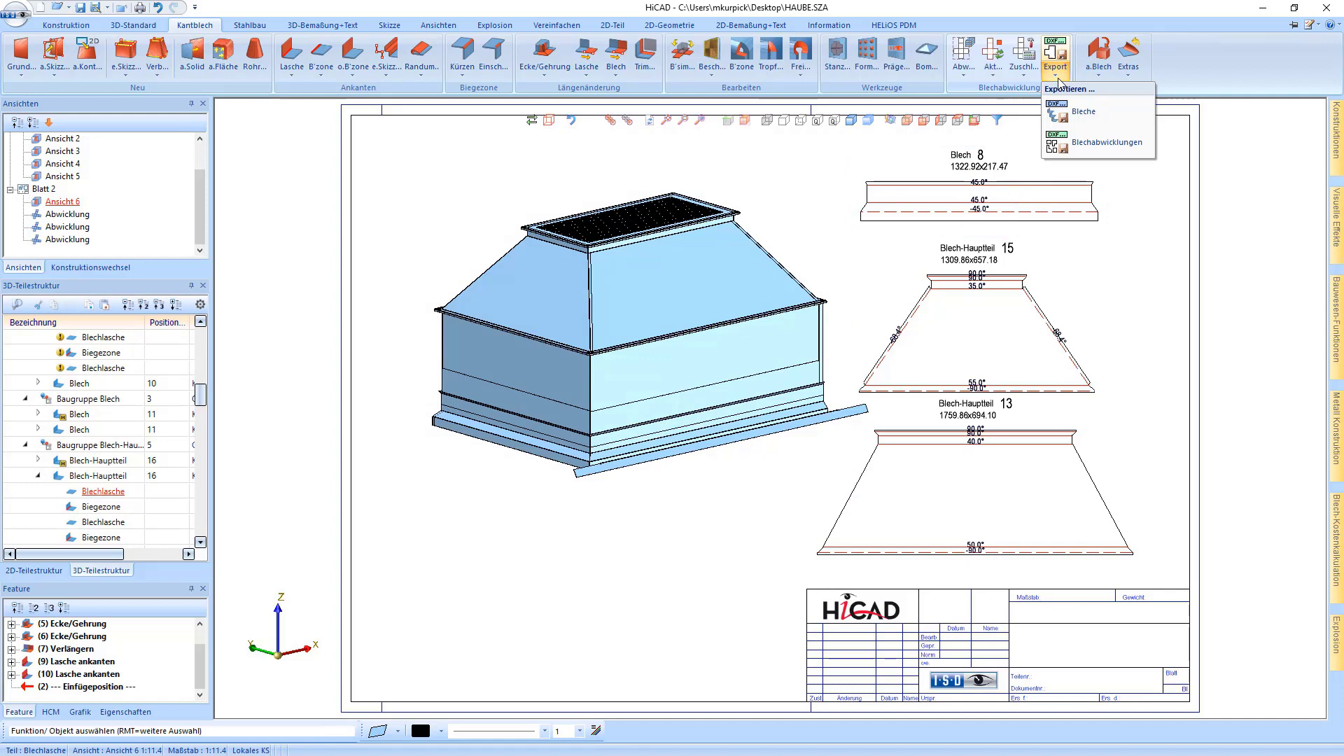
pyautogui.click(1057, 145)
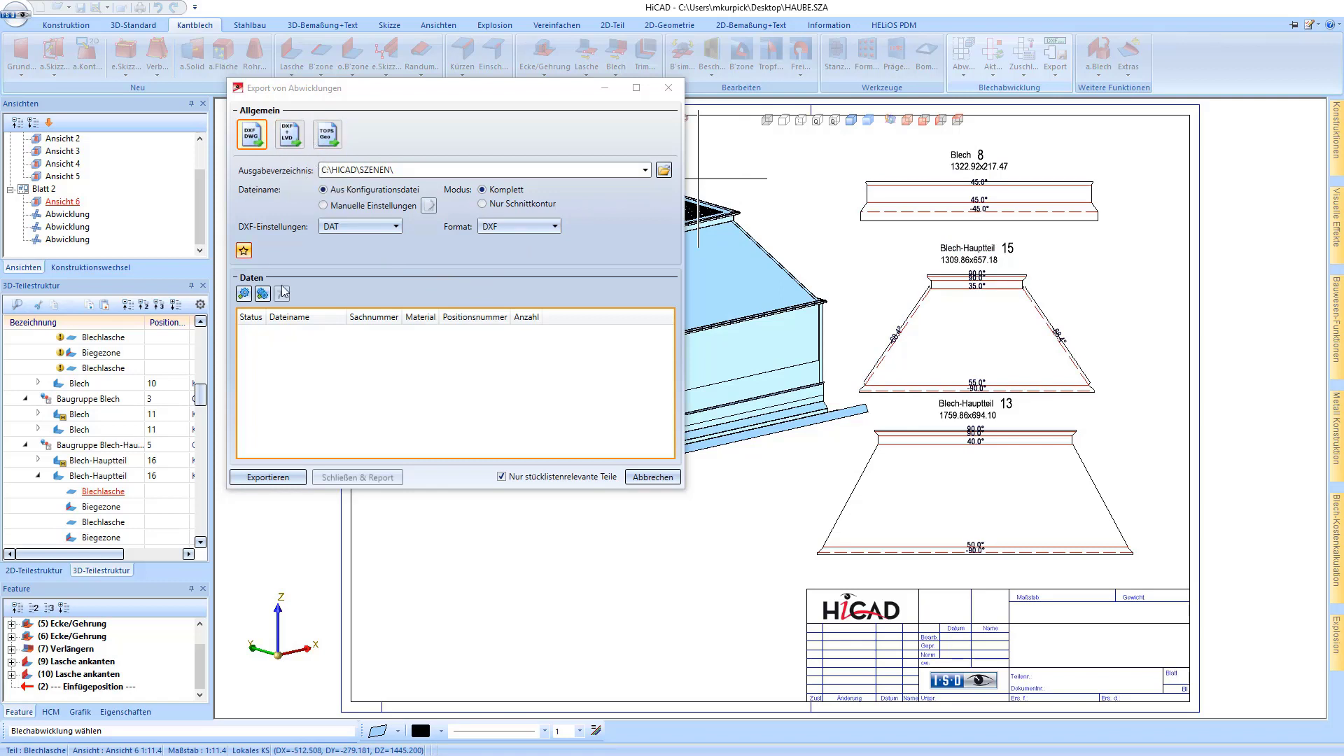
pyautogui.click(245, 294)
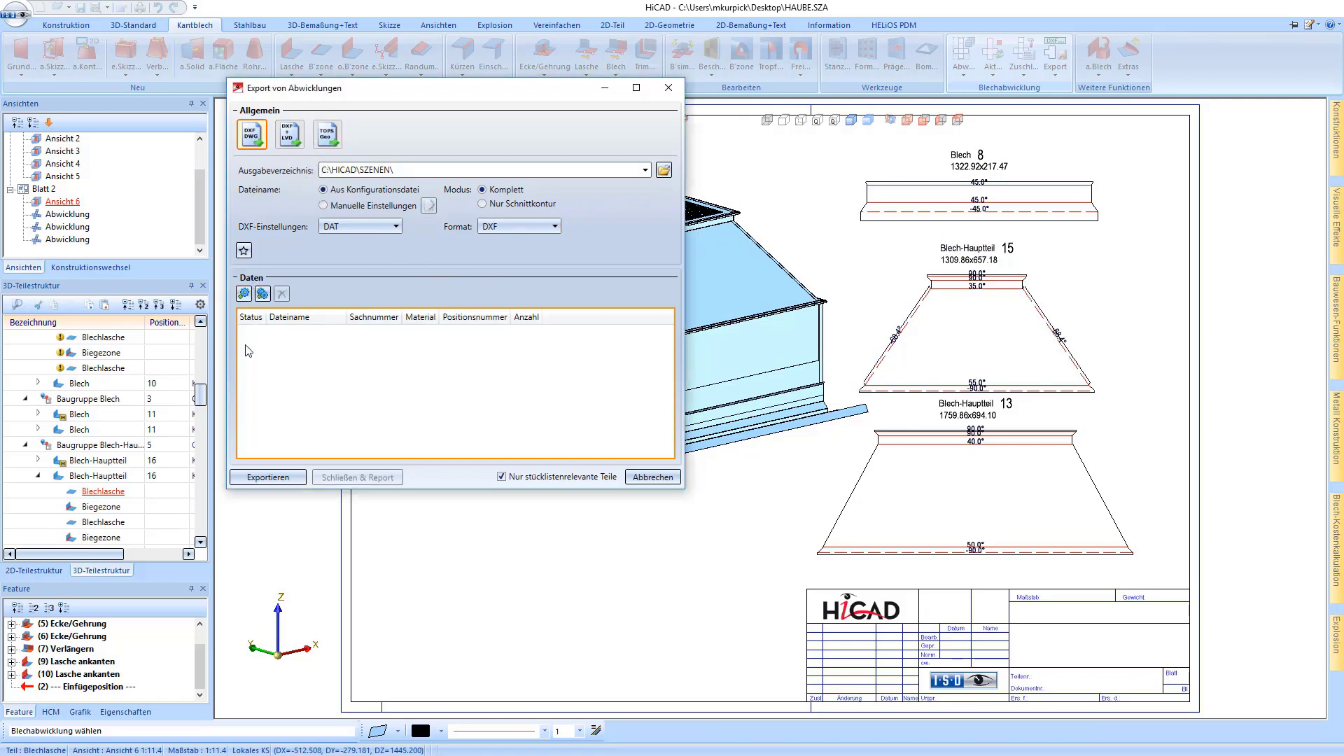
pyautogui.click(888, 227)
pyautogui.click(858, 320)
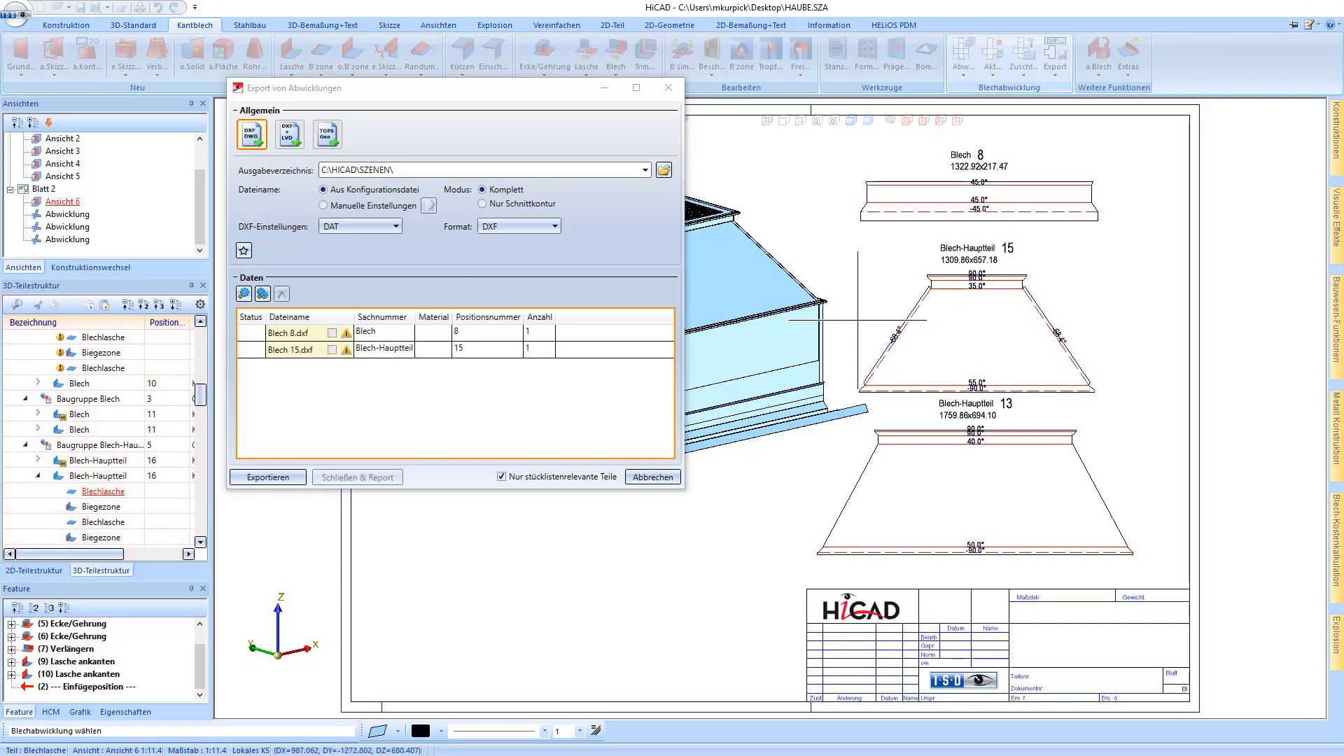
pyautogui.click(263, 294)
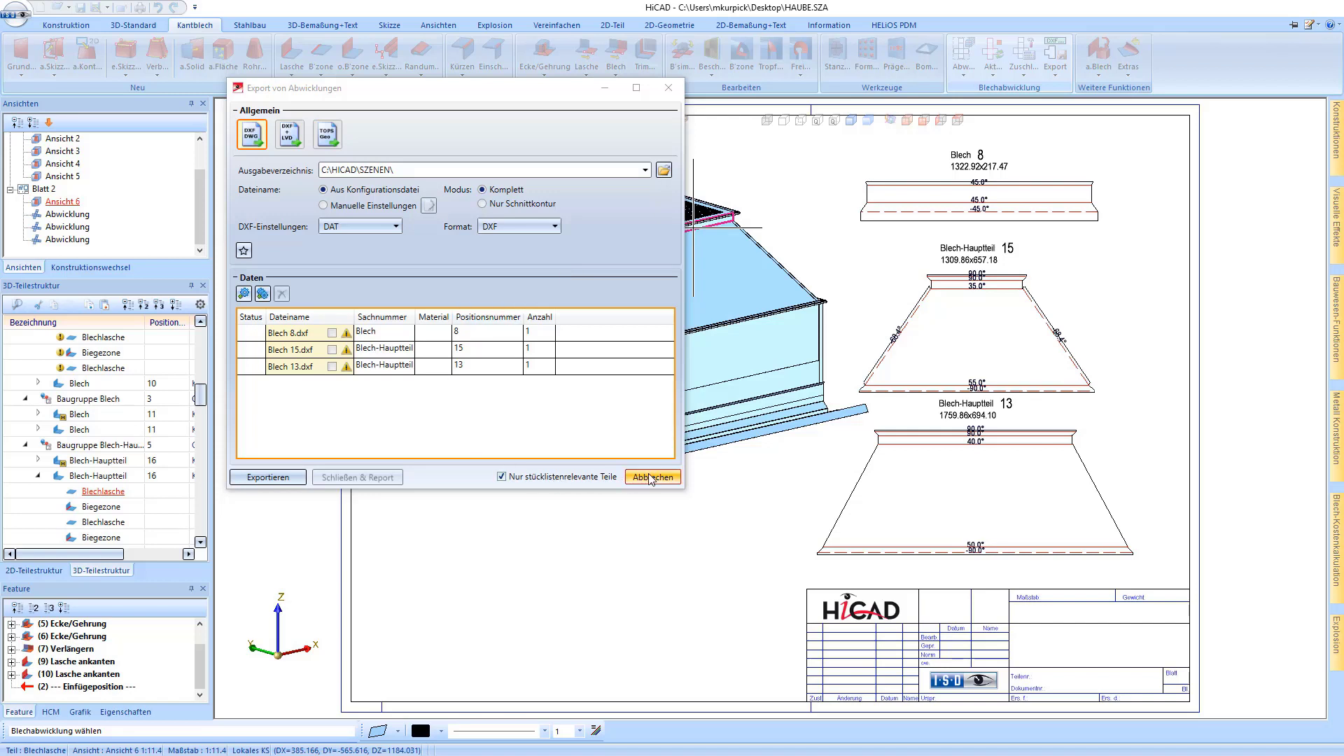
pyautogui.click(293, 480)
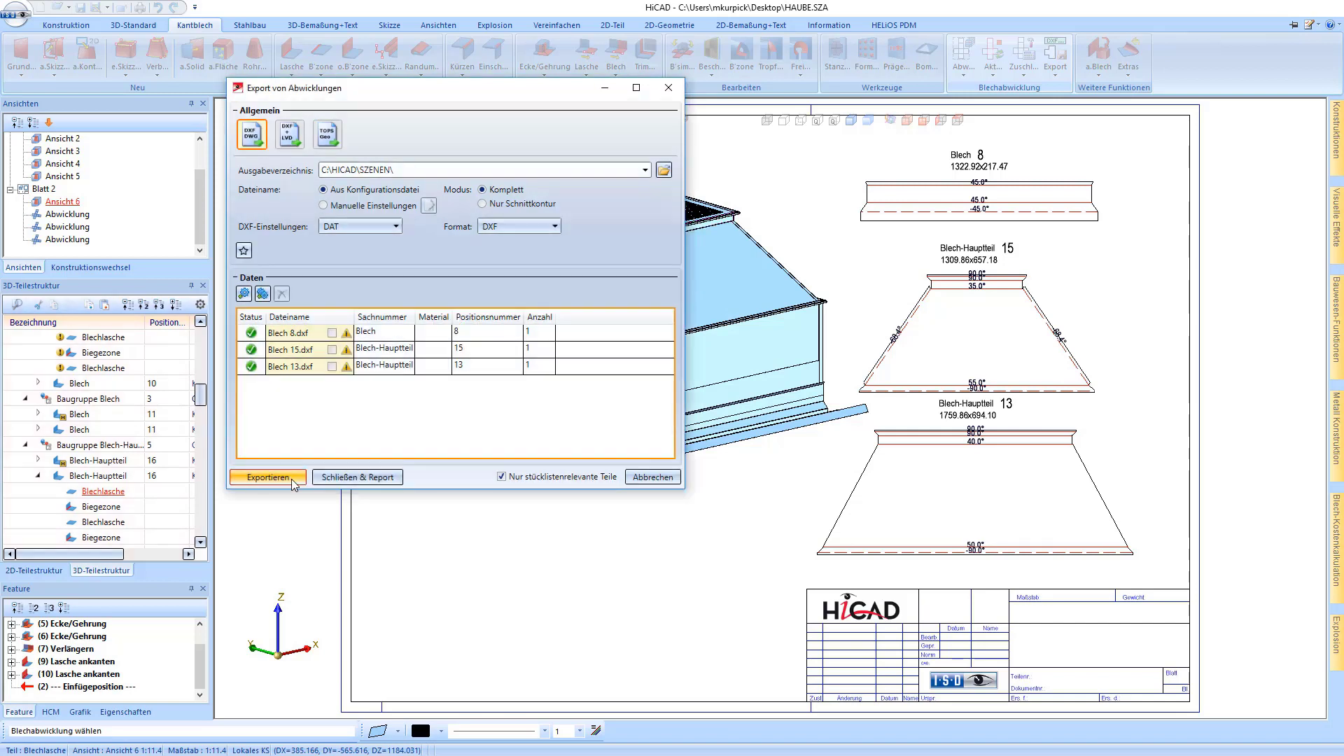
pyautogui.click(369, 477)
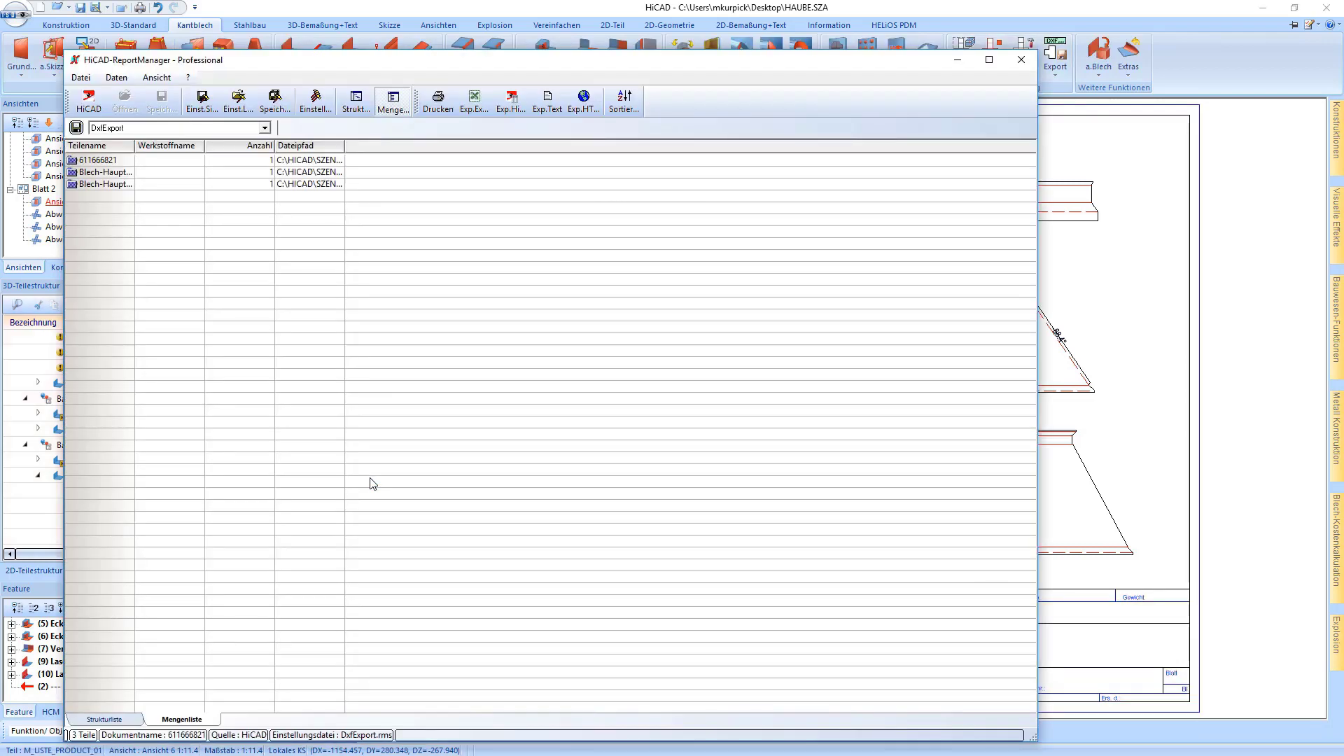
# Insert the DxfExport parts list via Exp.HiCAD at the sheet's bottom-left corner.
pyautogui.click(512, 102)
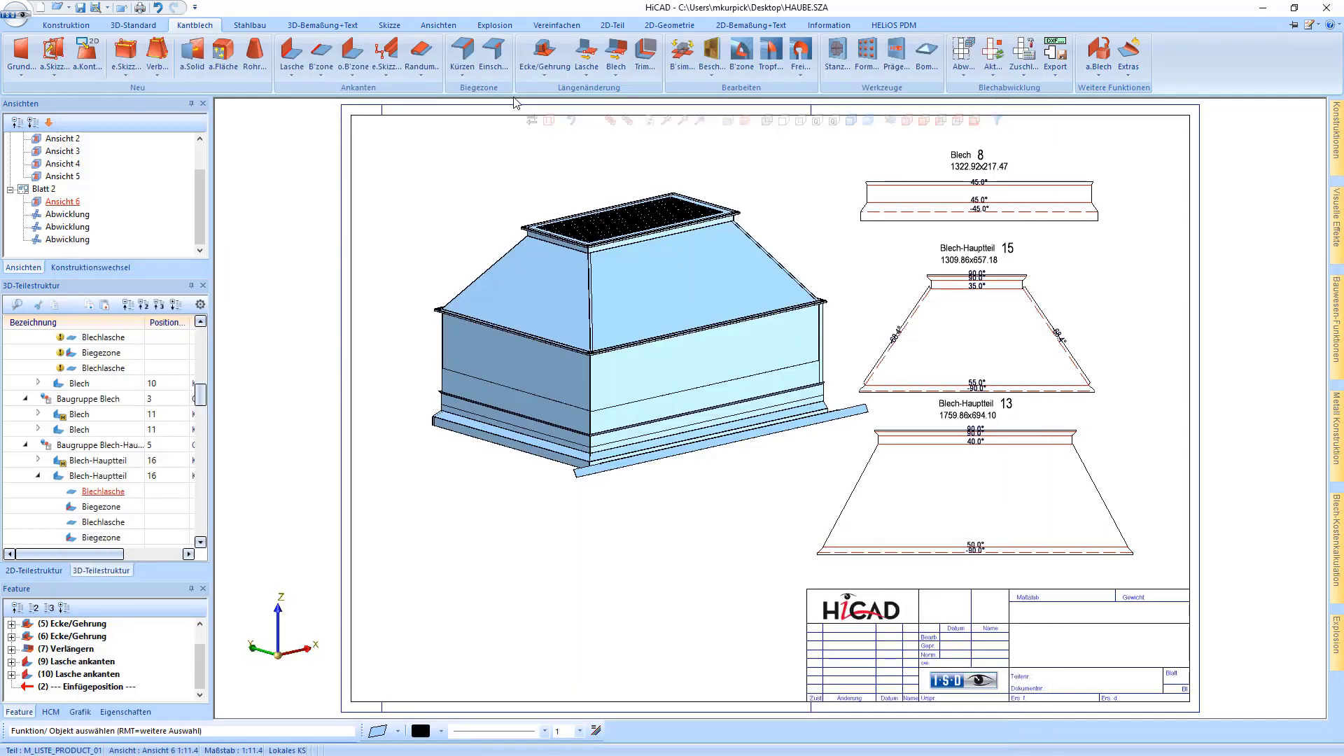
pyautogui.click(349, 701)
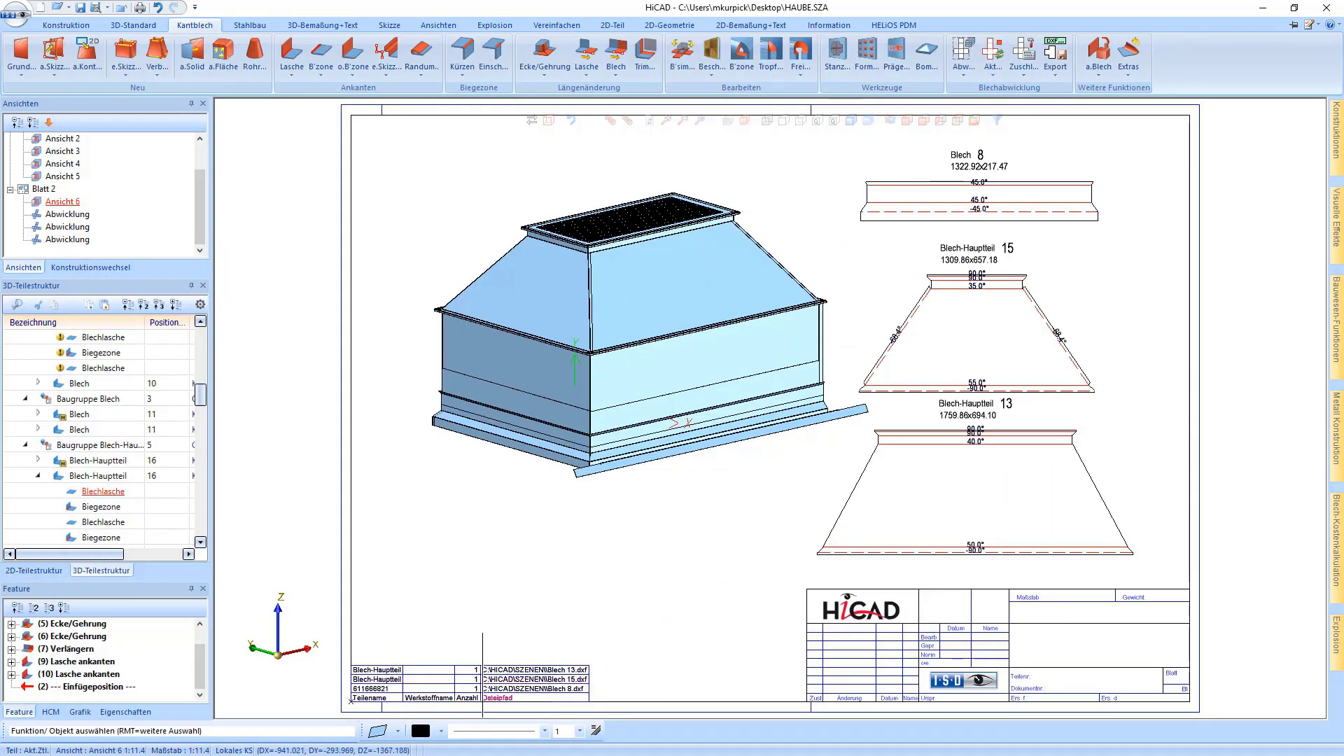